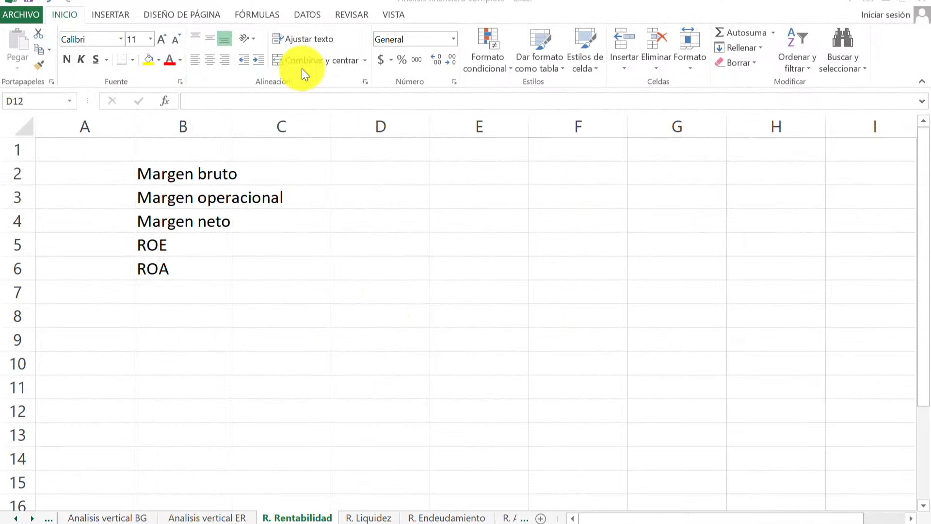
Step: Autofit column B so long ratio labels like Margen operacional fit fully
{"action": "double_click", "coordinate": [234, 120]}
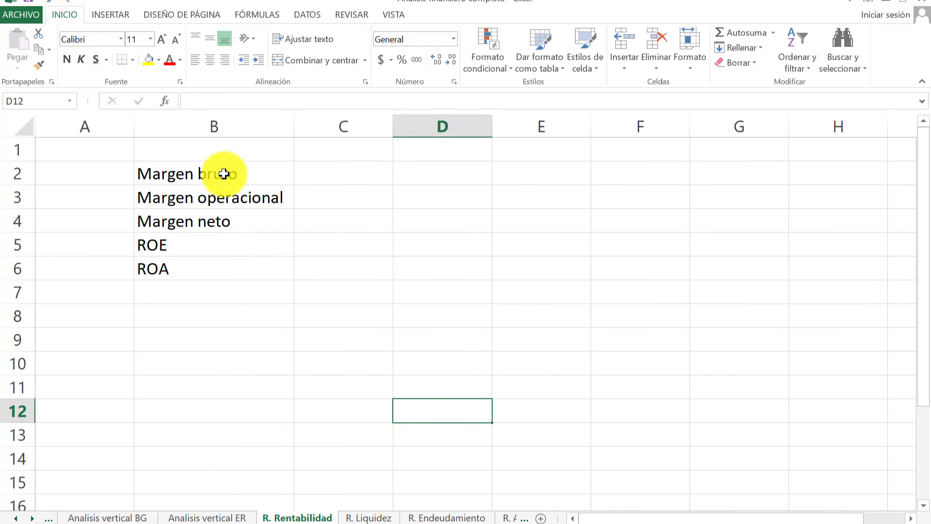
{"action": "left_click", "coordinate": [328, 177]}
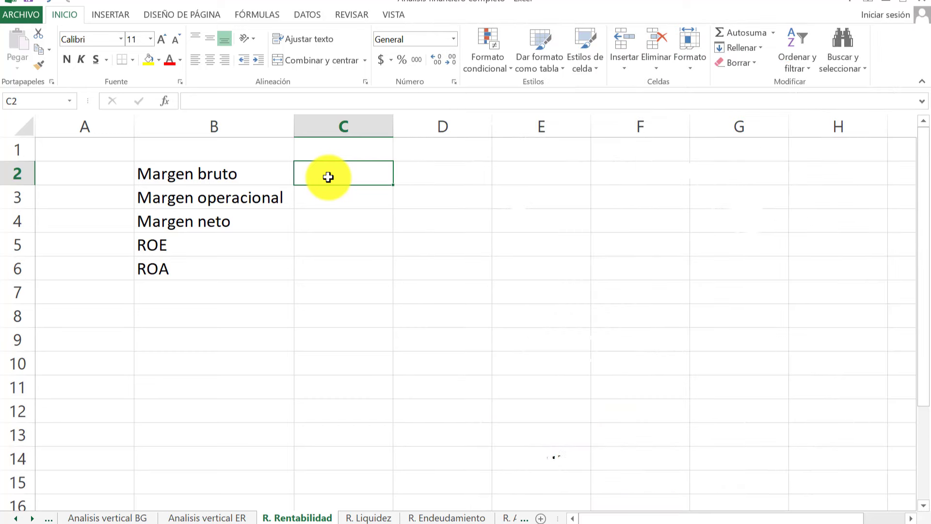
{"action": "left_click", "coordinate": [223, 517]}
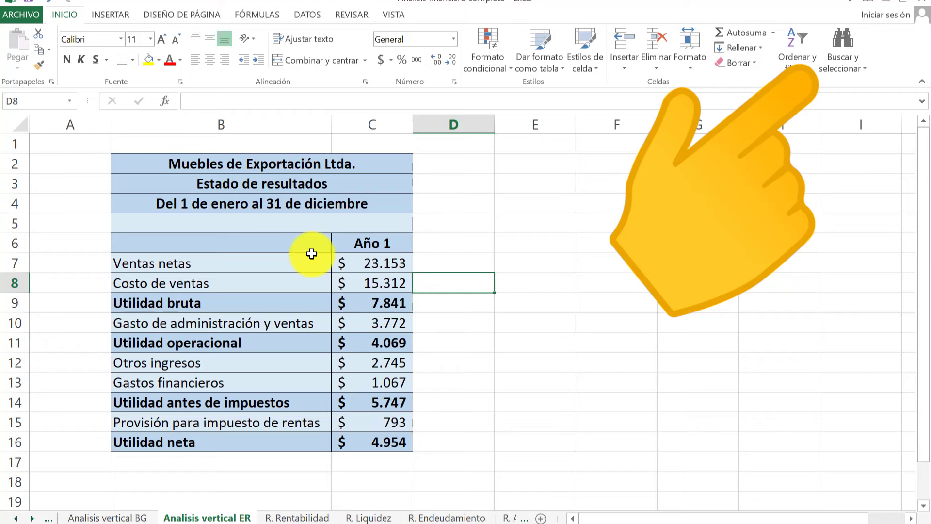
{"action": "left_click", "coordinate": [294, 517]}
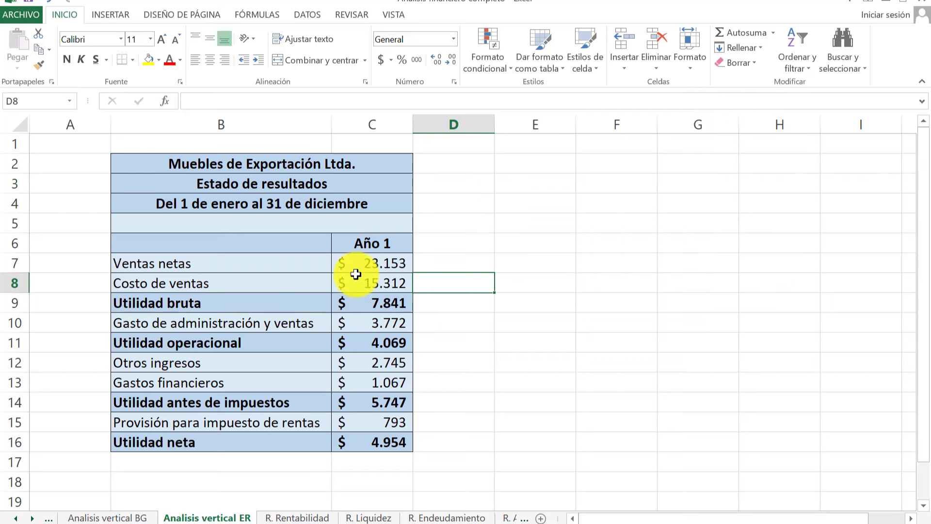
{"action": "left_click", "coordinate": [303, 517]}
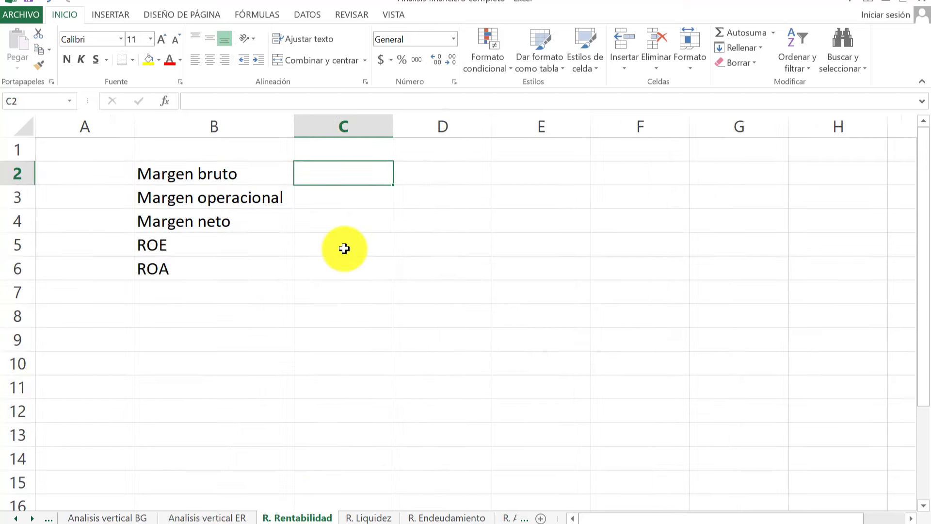
{"action": "left_click", "coordinate": [214, 518]}
{"action": "left_click", "coordinate": [298, 518]}
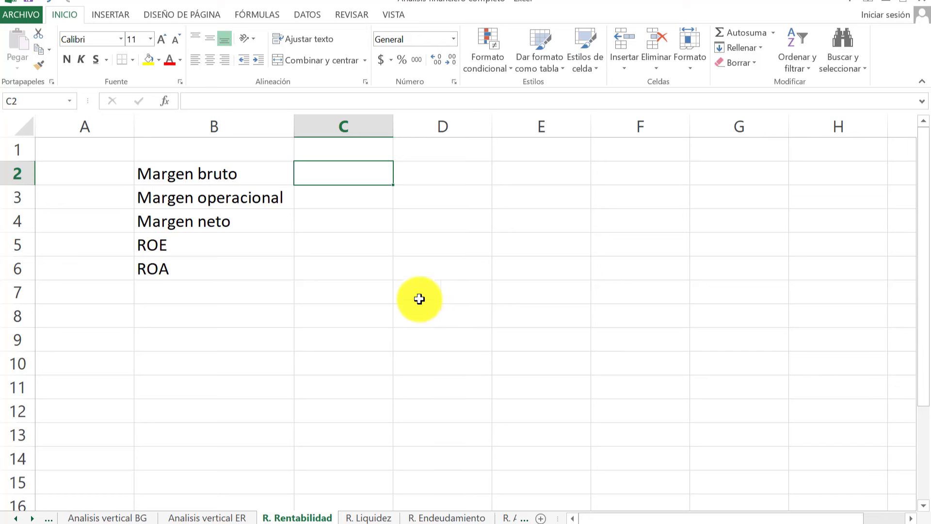
{"action": "left_click", "coordinate": [199, 322]}
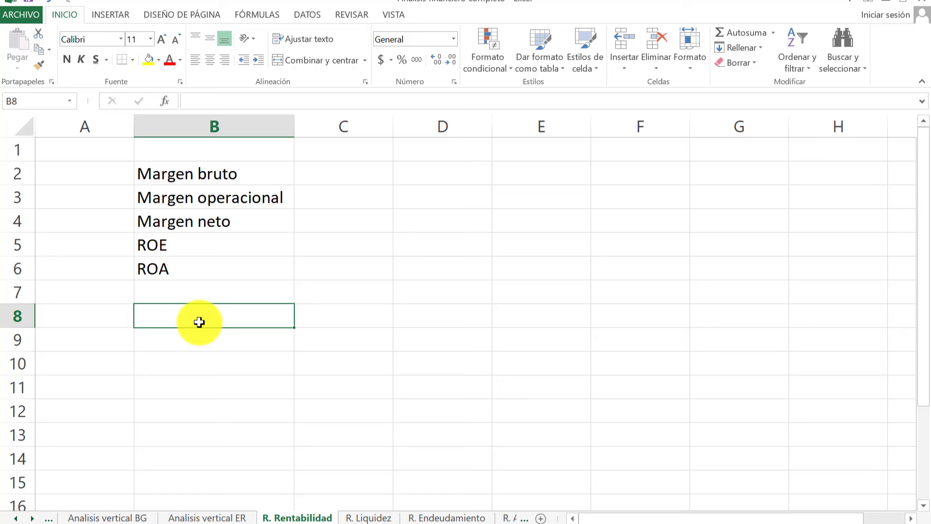
Step: Enter the labels Utilidad bruta in B8 and Ventas netas in B9
{"action": "type", "text": "Util"}
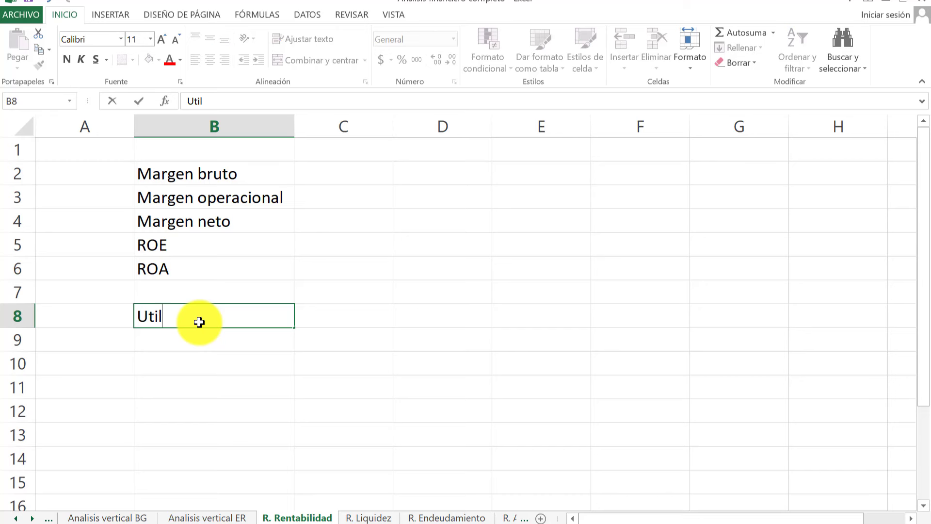
{"action": "type", "text": "idad bruta"}
{"action": "key", "text": "Return"}
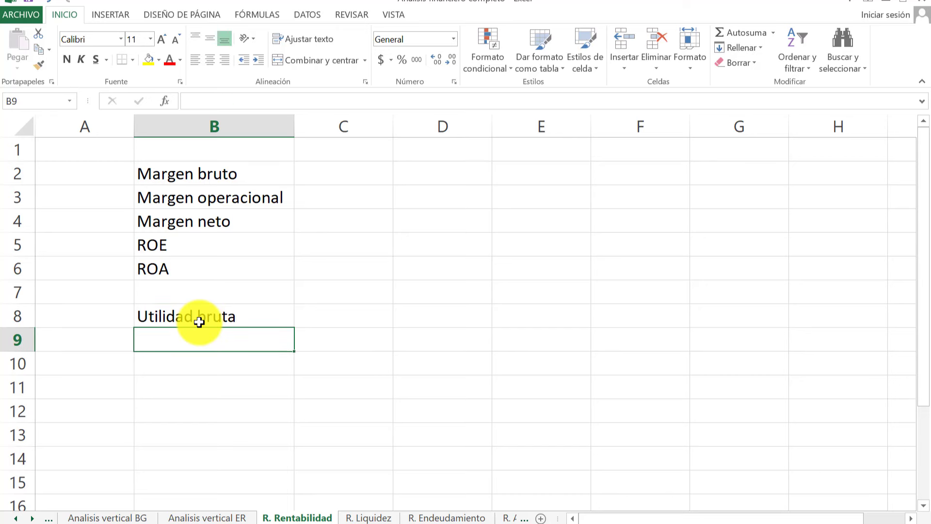
{"action": "type", "text": "Ventas netas"}
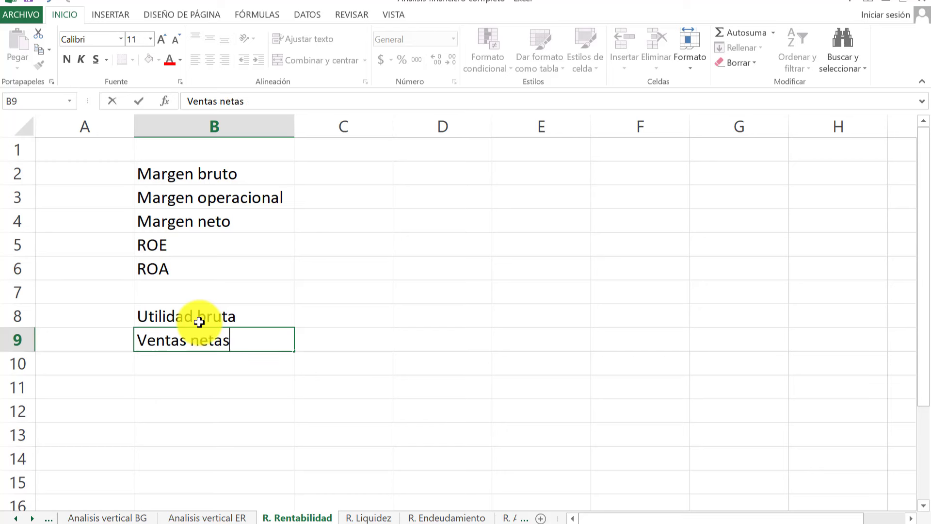
{"action": "key", "text": "Return"}
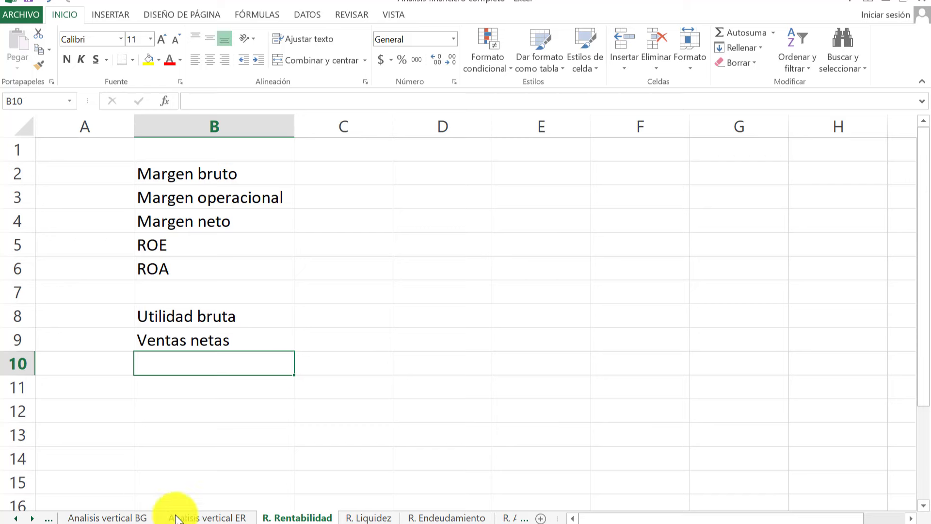
Step: Copy the income statement figures into C8 and C9: 7841 and 23153
{"action": "left_click", "coordinate": [199, 517]}
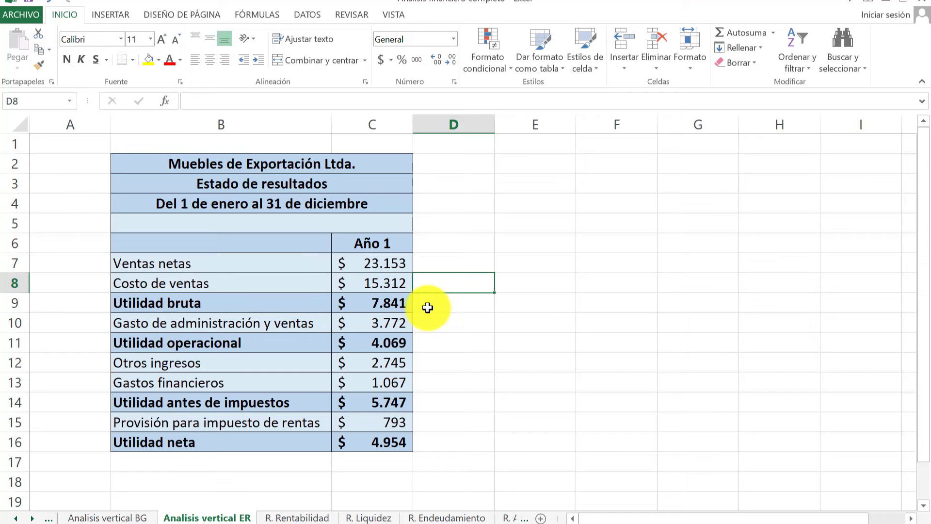
{"action": "left_click", "coordinate": [298, 518]}
{"action": "left_click", "coordinate": [312, 314]}
{"action": "type", "text": "784"}
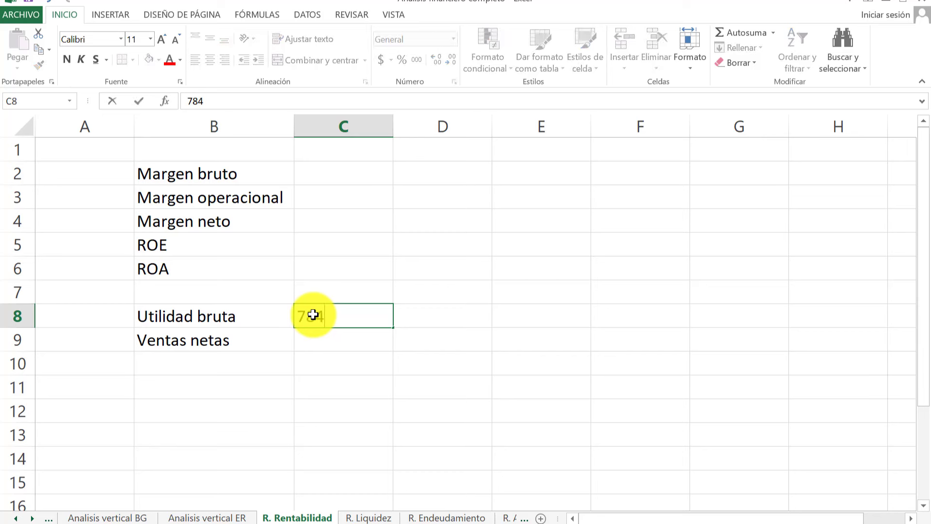
{"action": "type", "text": "1"}
{"action": "key", "text": "Return"}
{"action": "type", "text": "23156"}
{"action": "key", "text": "BackSpace"}
{"action": "type", "text": "3"}
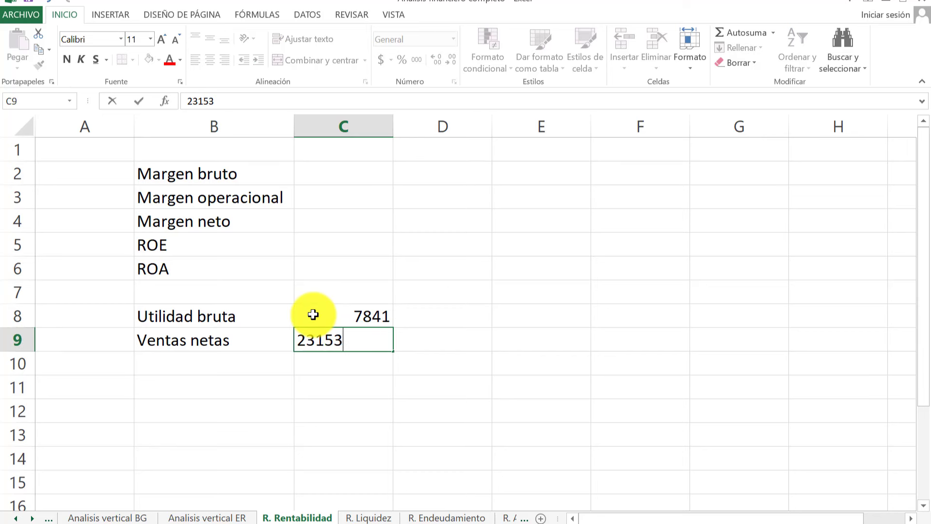
{"action": "key", "text": "Return"}
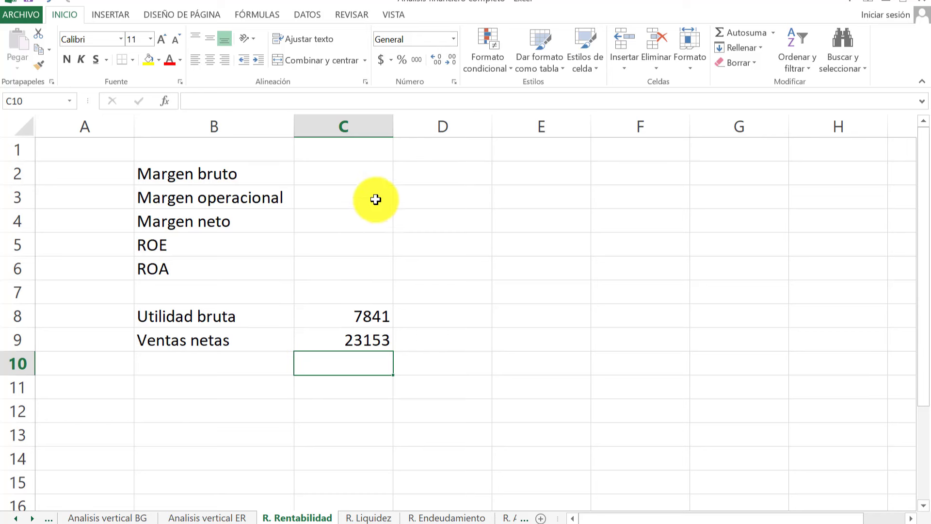
{"action": "left_click", "coordinate": [347, 168]}
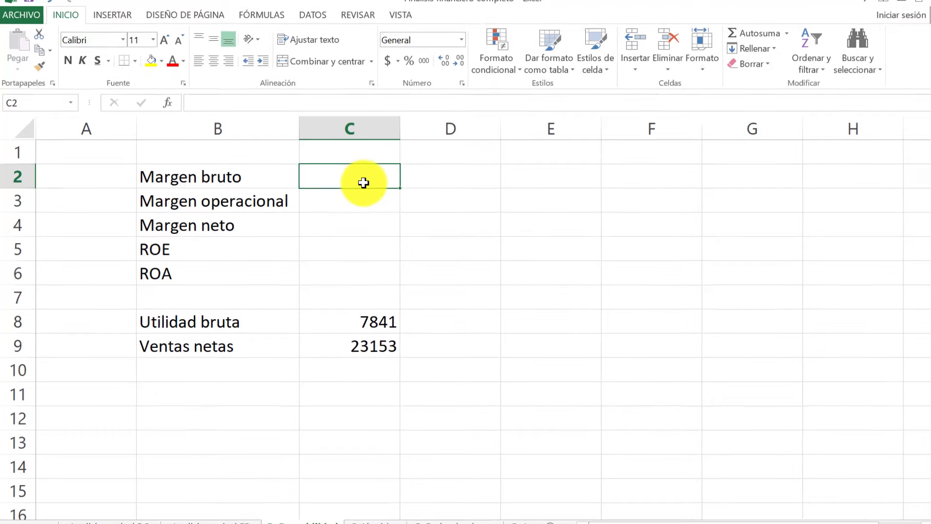
Step: Enter the formula =C8/C9 in C2 for Margen bruto
{"action": "type", "text": "="}
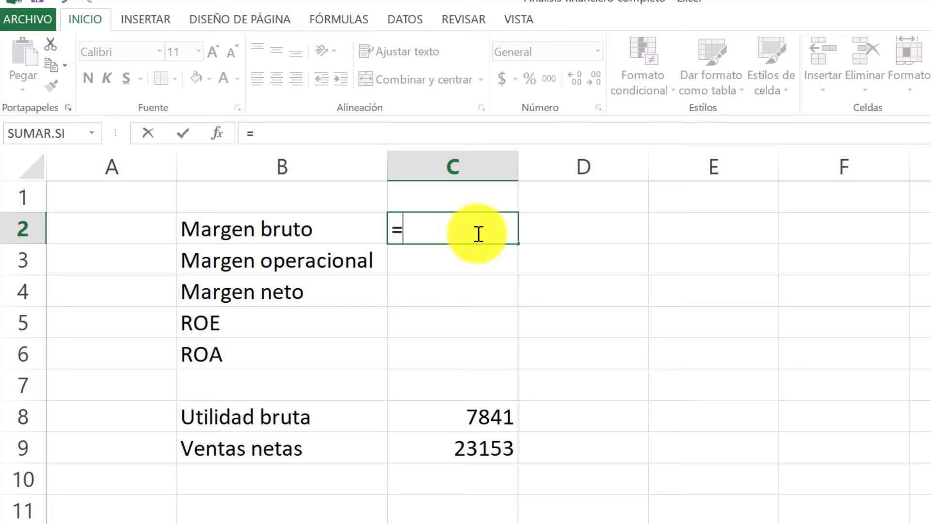
{"action": "left_click", "coordinate": [482, 413]}
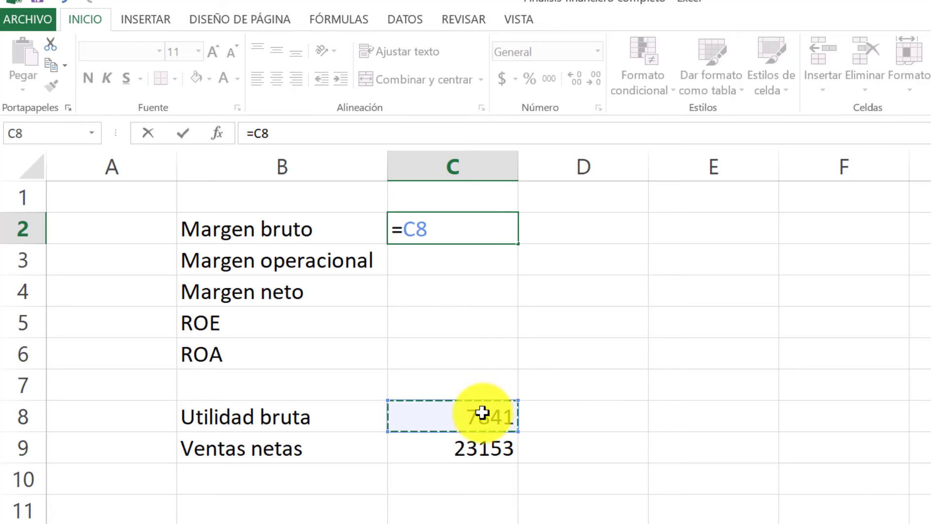
{"action": "type", "text": "/"}
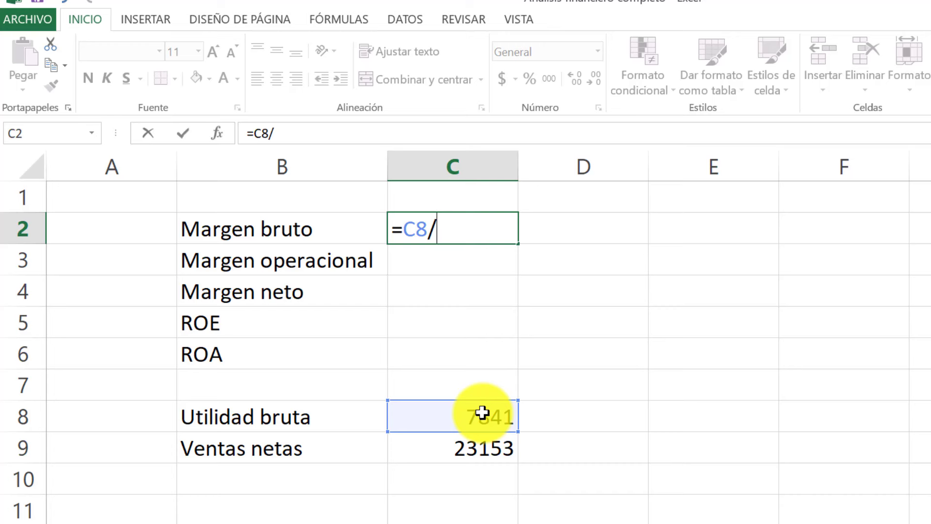
{"action": "left_click", "coordinate": [468, 455]}
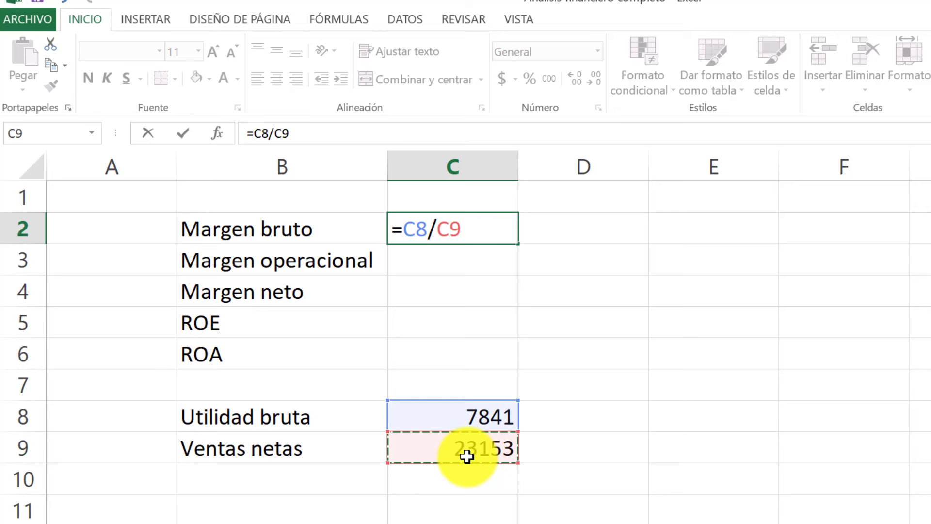
{"action": "key", "text": "Return"}
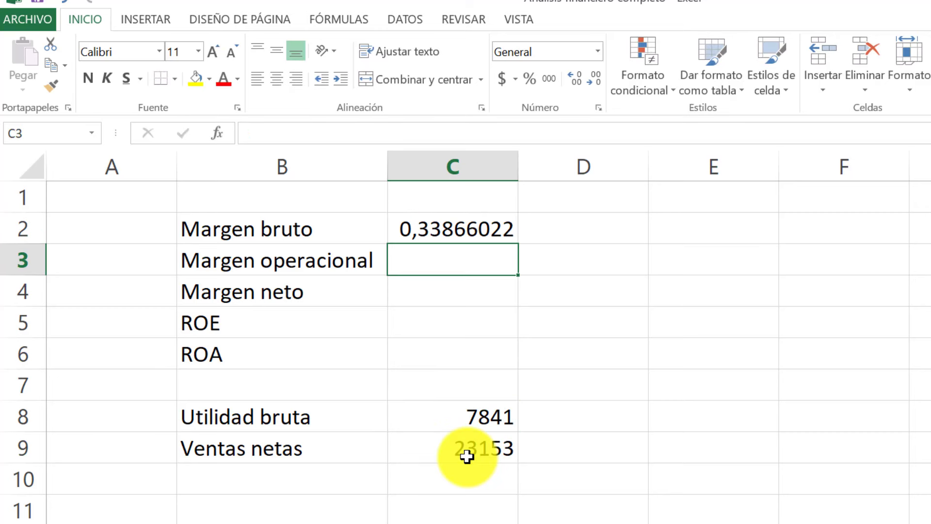
Step: Reduce C2's decimals and apply percentage format so it shows 34%
{"action": "left_click", "coordinate": [447, 234]}
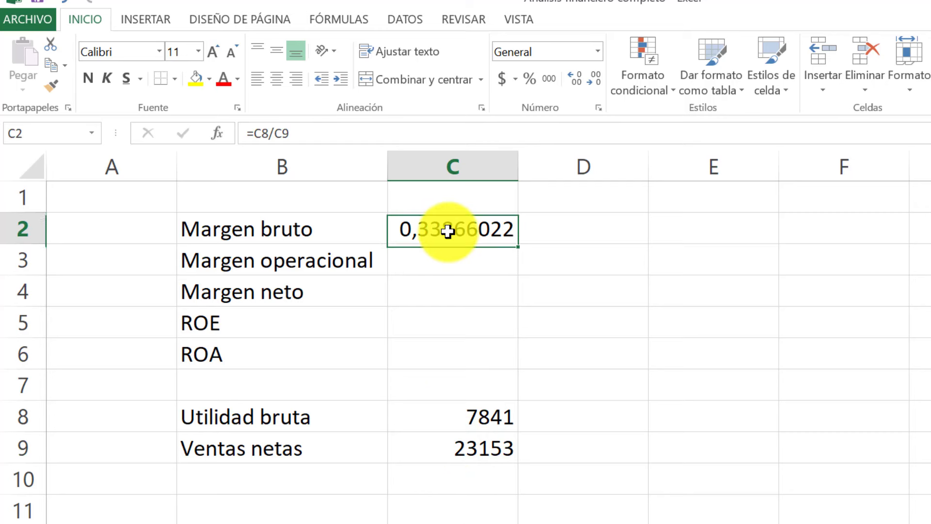
{"action": "left_click", "coordinate": [593, 81]}
{"action": "left_click", "coordinate": [592, 81]}
{"action": "left_click", "coordinate": [593, 81]}
{"action": "left_click", "coordinate": [592, 81]}
{"action": "left_click", "coordinate": [593, 80]}
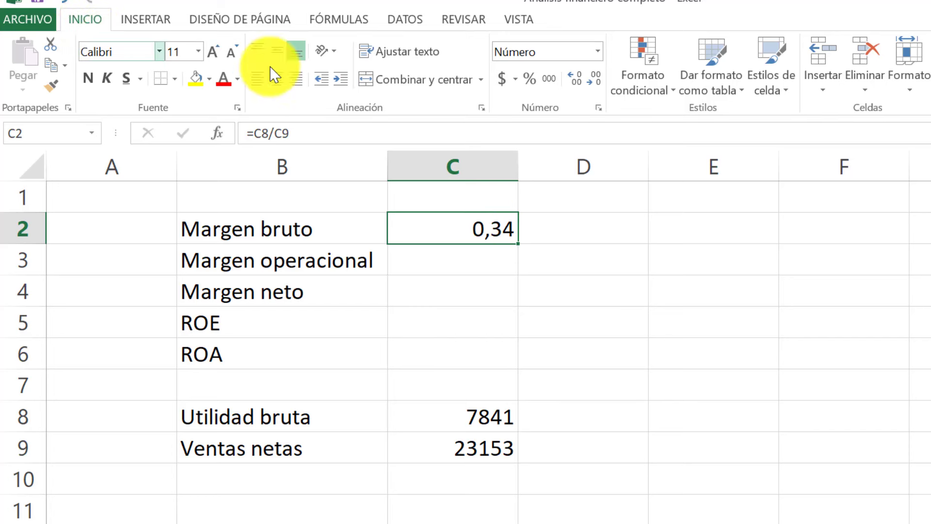
{"action": "left_click", "coordinate": [531, 77]}
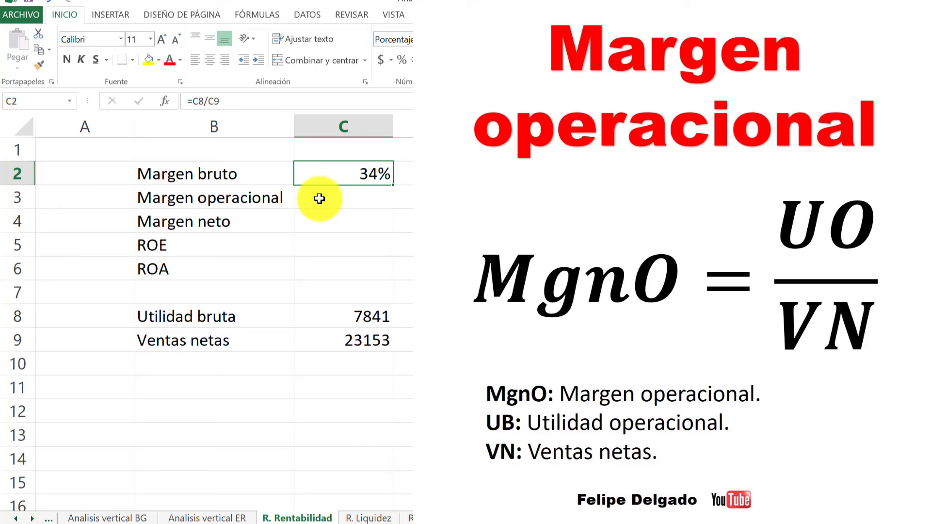
Step: Label cell B10 Utilidad operacional
{"action": "left_click", "coordinate": [219, 366]}
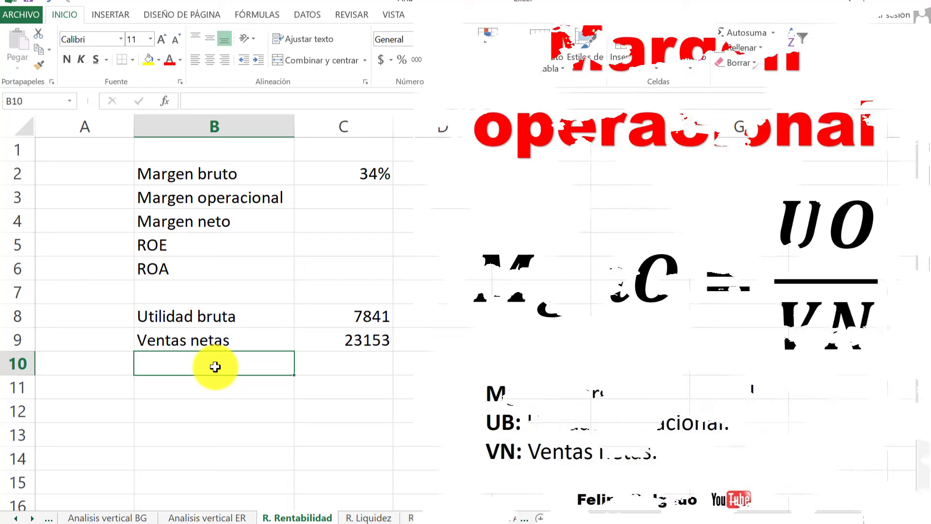
{"action": "type", "text": "Utilidad oper"}
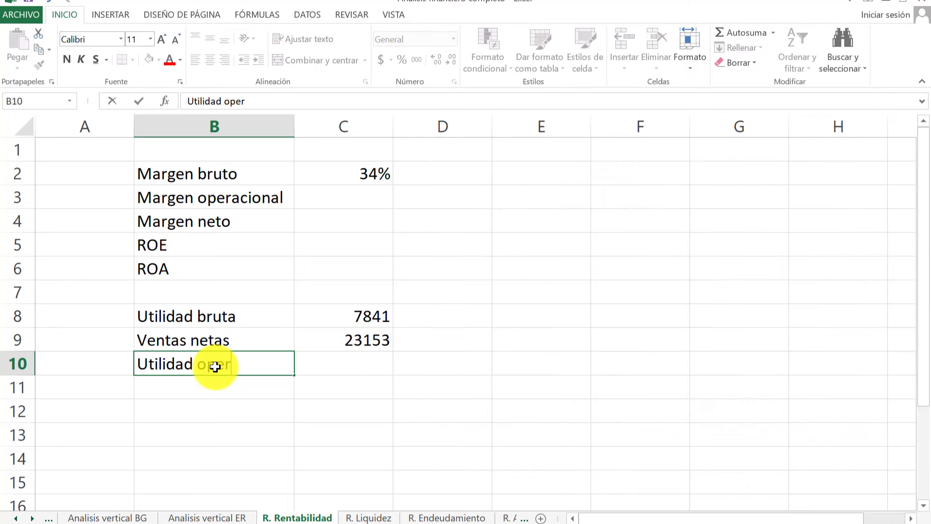
{"action": "type", "text": "acional"}
{"action": "key", "text": "Return"}
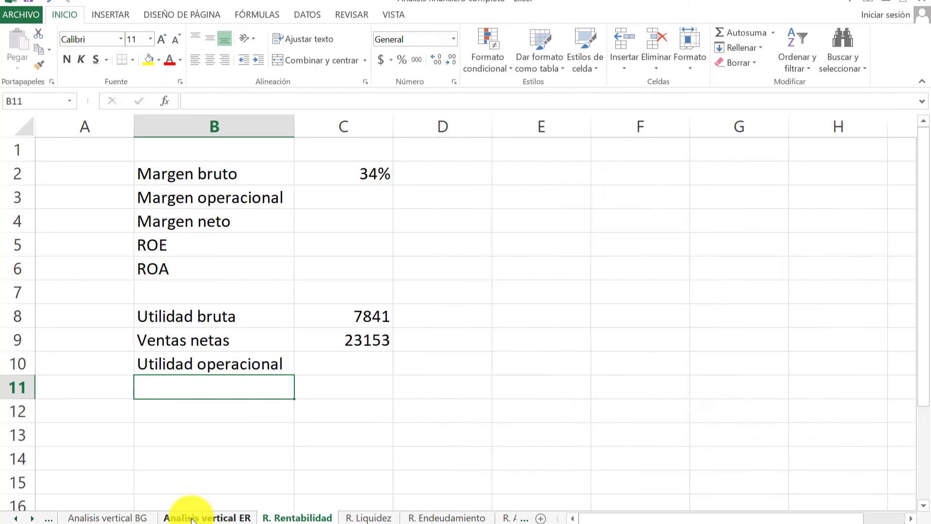
Step: Enter the operating profit 4069 from the income statement in C10
{"action": "left_click", "coordinate": [193, 518]}
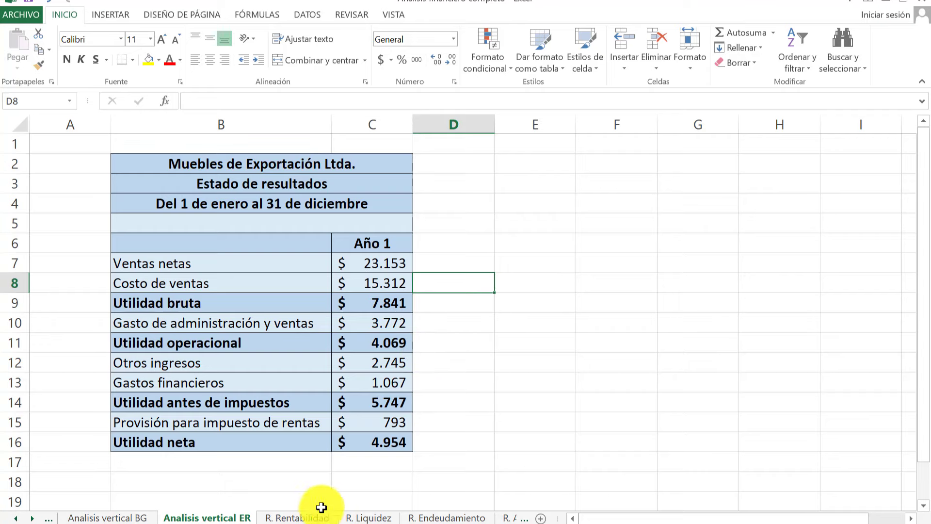
{"action": "left_click", "coordinate": [305, 516]}
{"action": "left_click", "coordinate": [346, 361]}
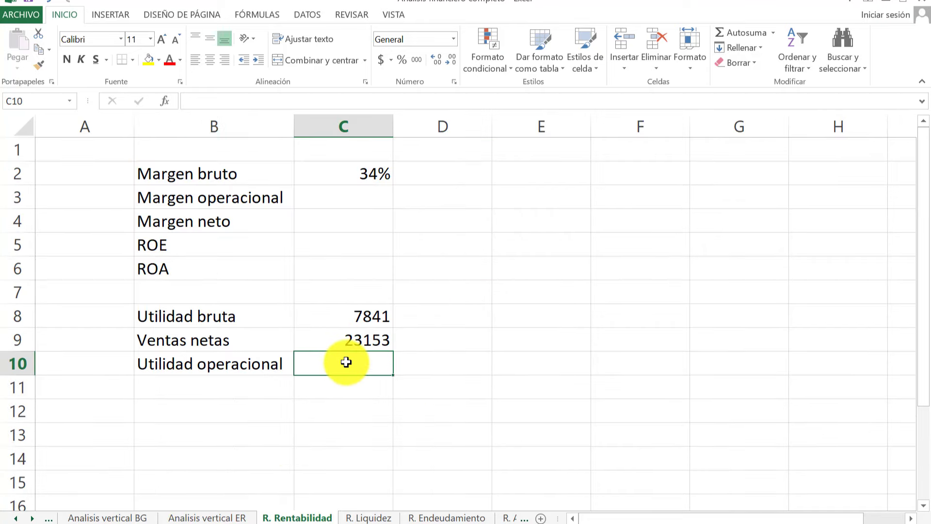
{"action": "type", "text": "4069"}
{"action": "key", "text": "Return"}
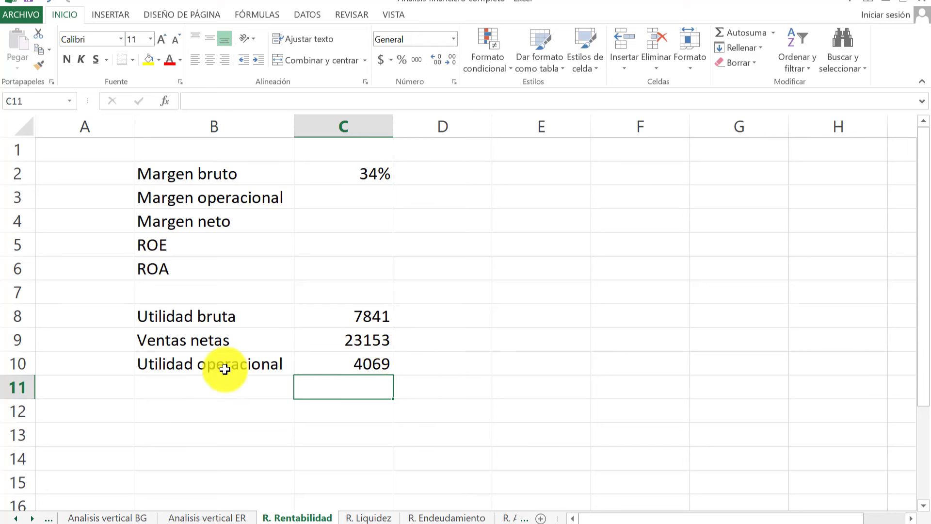
{"action": "left_click", "coordinate": [340, 201]}
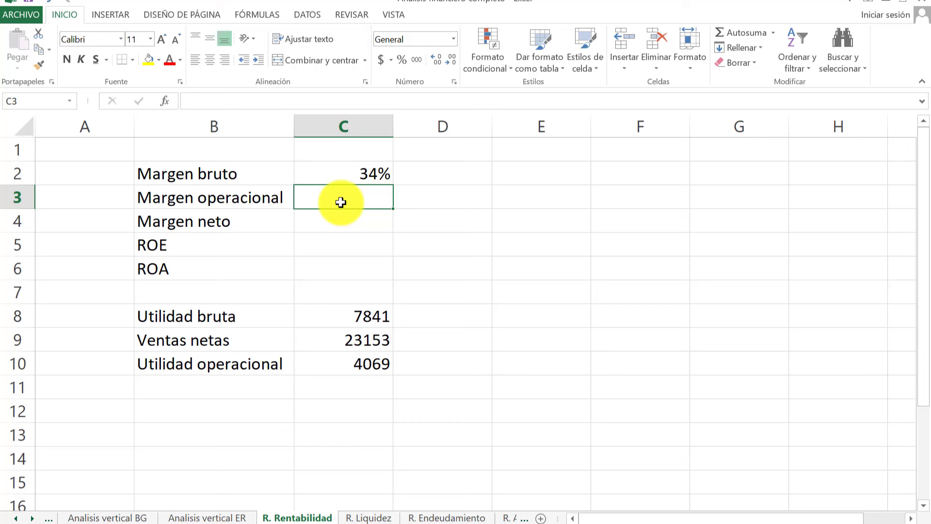
Step: Enter =C10/C9 in C3 for Margen operacional and start reducing its decimals
{"action": "type", "text": "="}
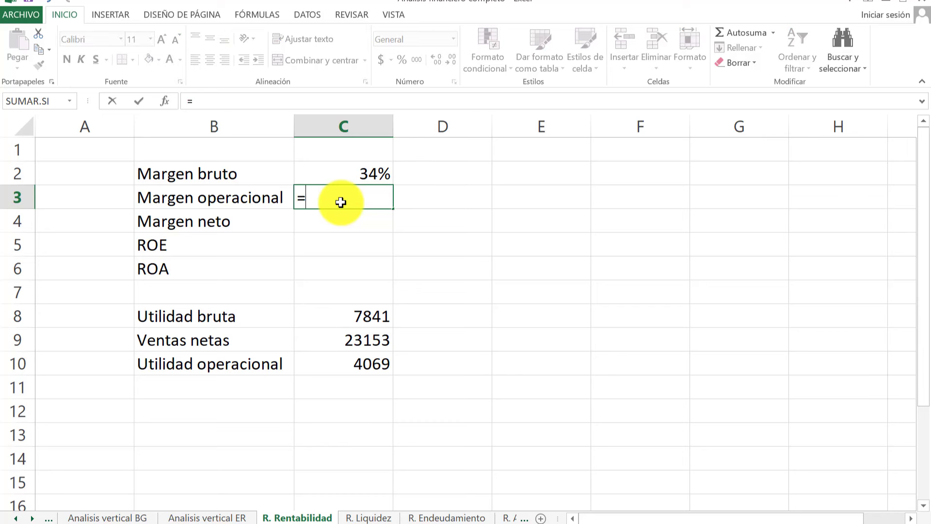
{"action": "left_click", "coordinate": [370, 360]}
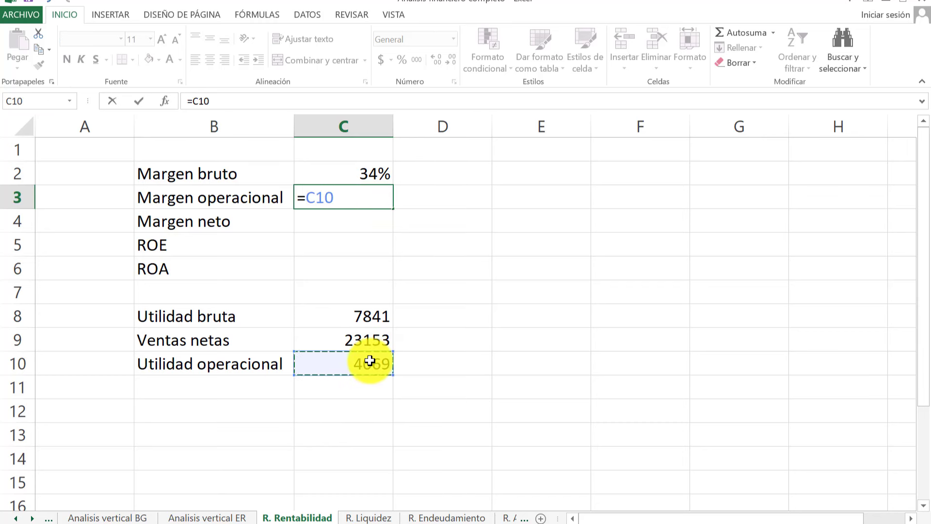
{"action": "type", "text": "/"}
{"action": "left_click", "coordinate": [377, 338]}
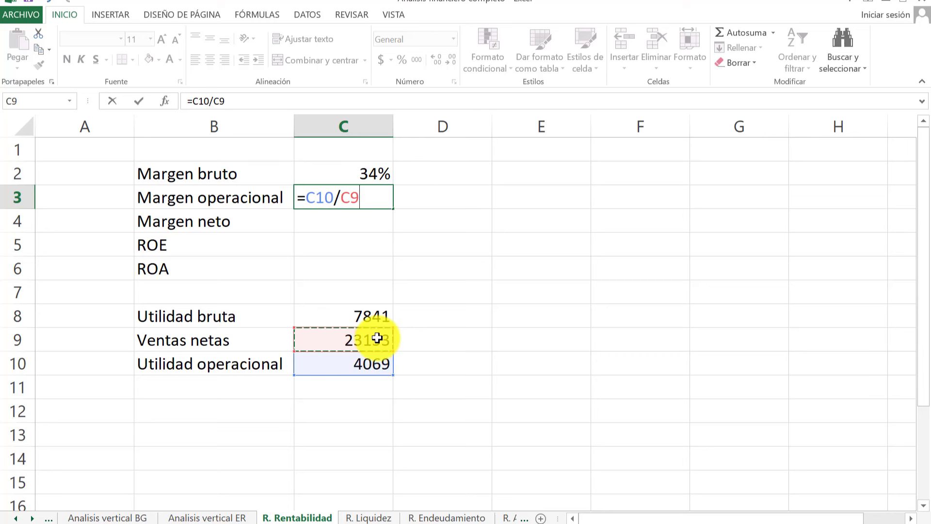
{"action": "key", "text": "Return"}
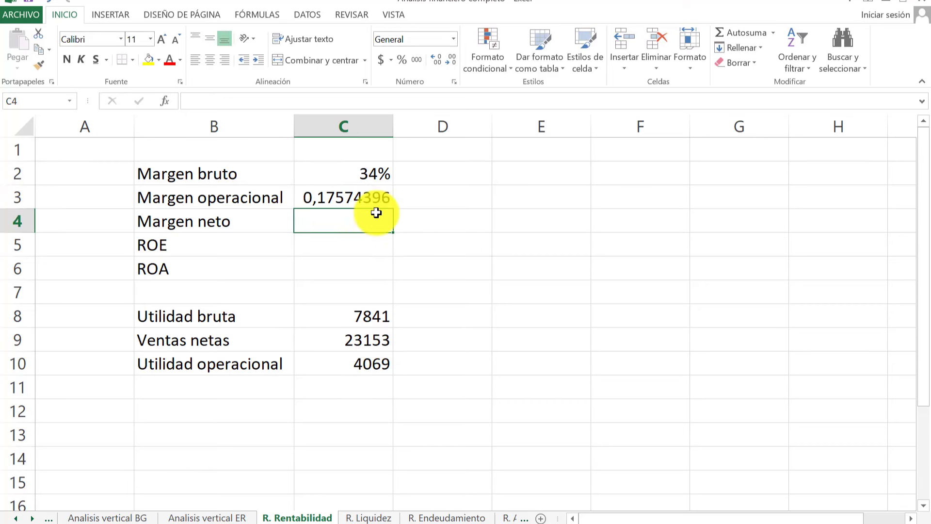
{"action": "left_click", "coordinate": [365, 196]}
{"action": "left_click", "coordinate": [449, 60]}
Step: Round C3 to two decimals and apply percentage format so it shows 18%
{"action": "left_click", "coordinate": [449, 60]}
{"action": "left_click", "coordinate": [449, 60]}
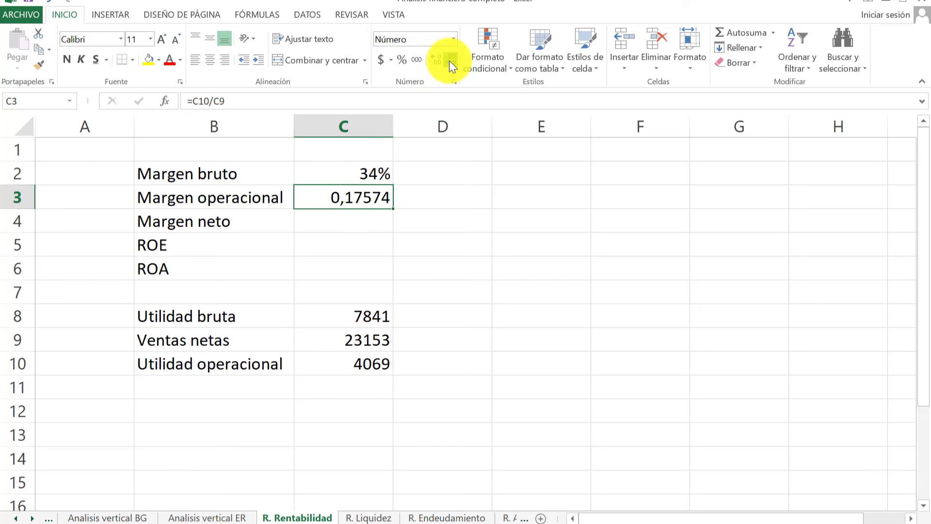
{"action": "left_click", "coordinate": [449, 60]}
{"action": "left_click", "coordinate": [449, 60]}
{"action": "left_click", "coordinate": [450, 59]}
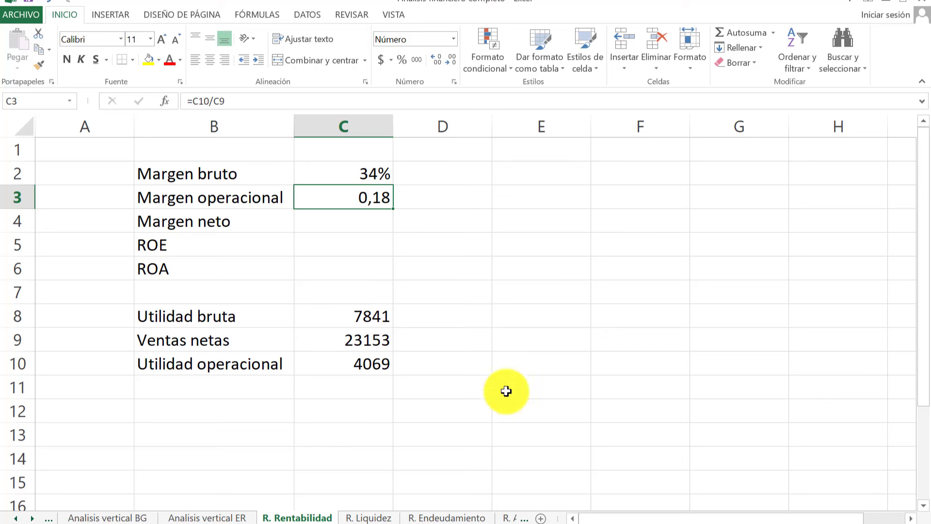
{"action": "left_click", "coordinate": [401, 60]}
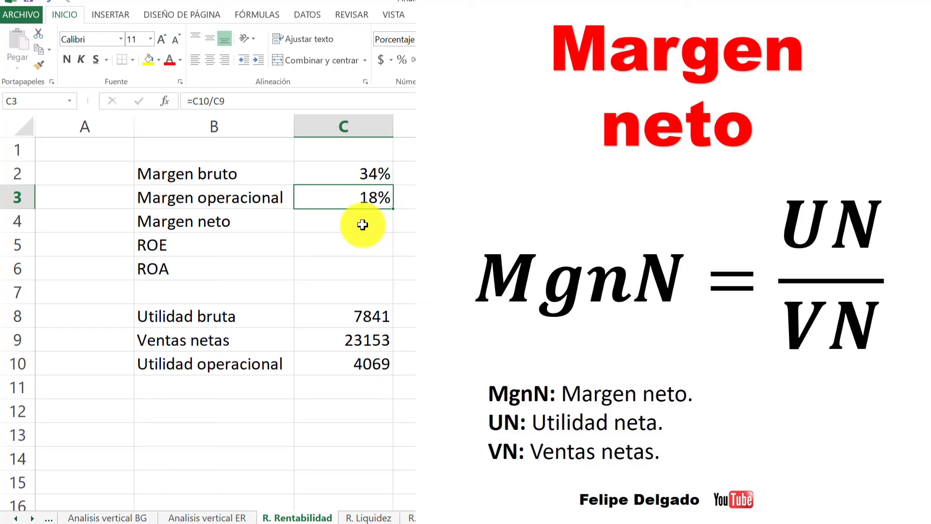
Step: Label cell B11 Utilidad neta
{"action": "left_click", "coordinate": [219, 381]}
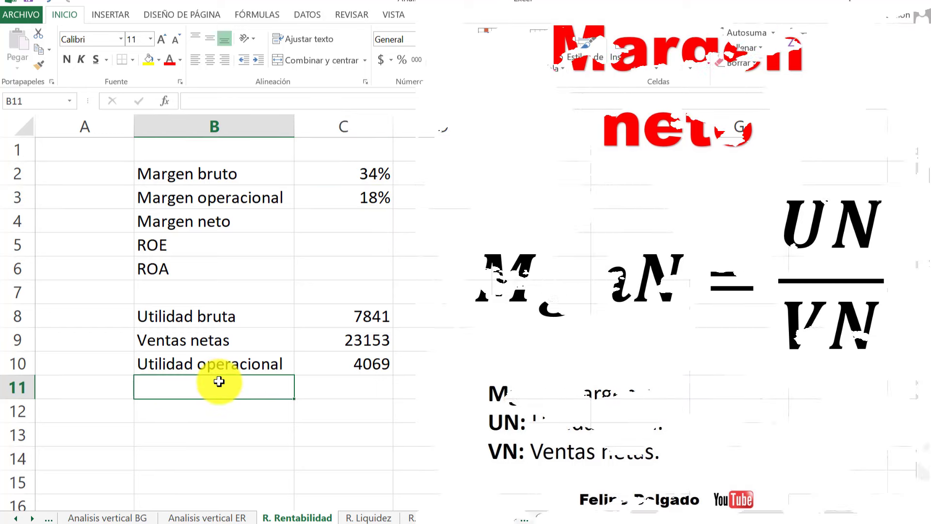
{"action": "type", "text": "Ut"}
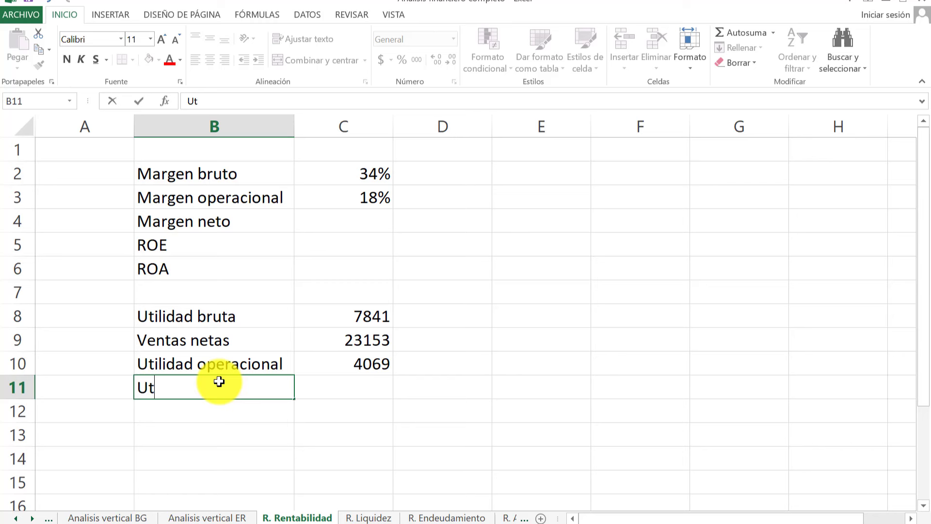
{"action": "type", "text": "ilidad "}
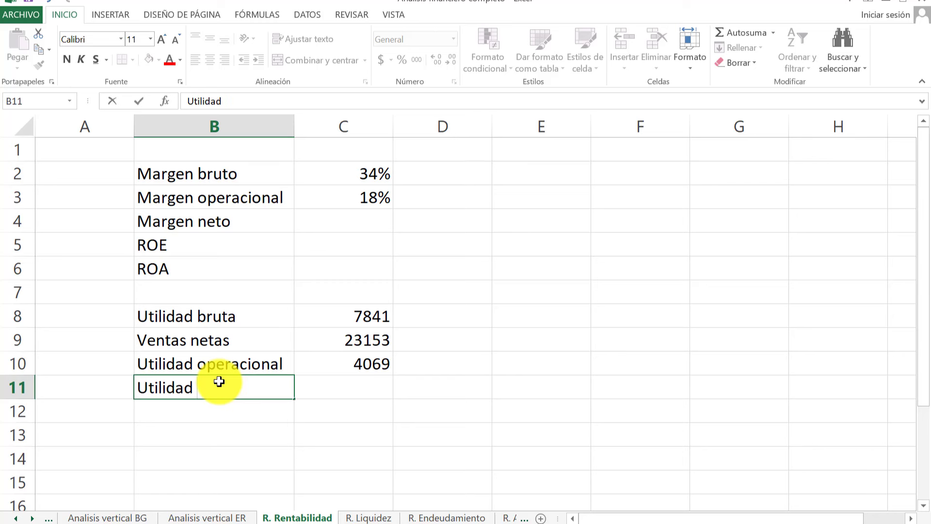
{"action": "type", "text": "neta"}
{"action": "key", "text": "Return"}
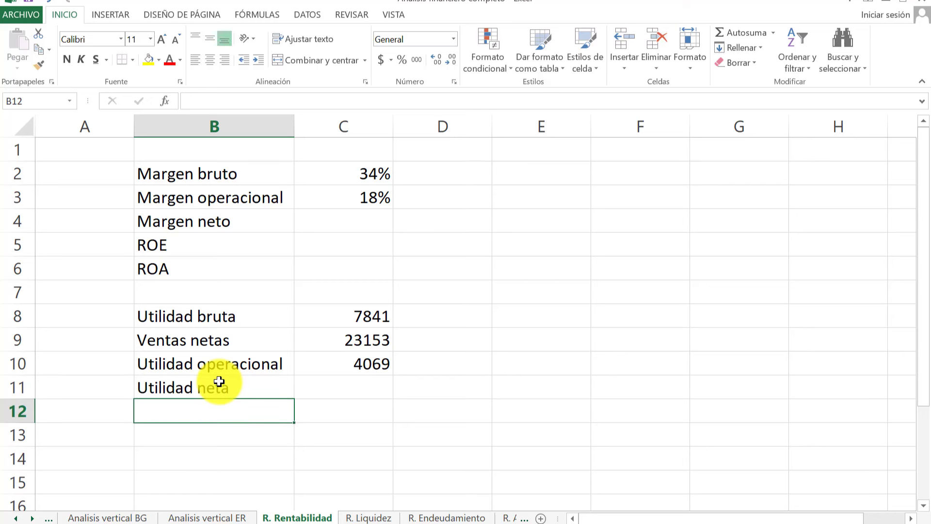
Step: Enter the net profit 4954 from the income statement in C11
{"action": "key", "text": "ctrl+Page_Up"}
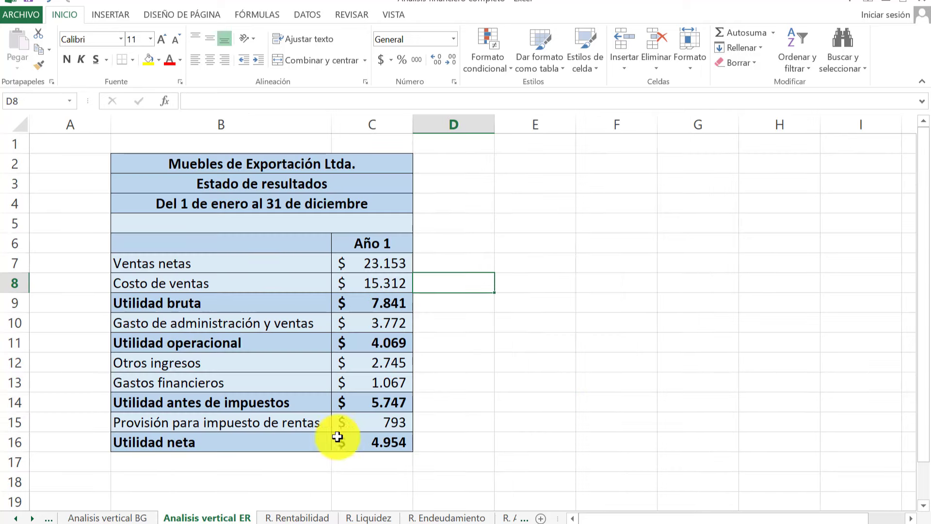
{"action": "left_click", "coordinate": [316, 519]}
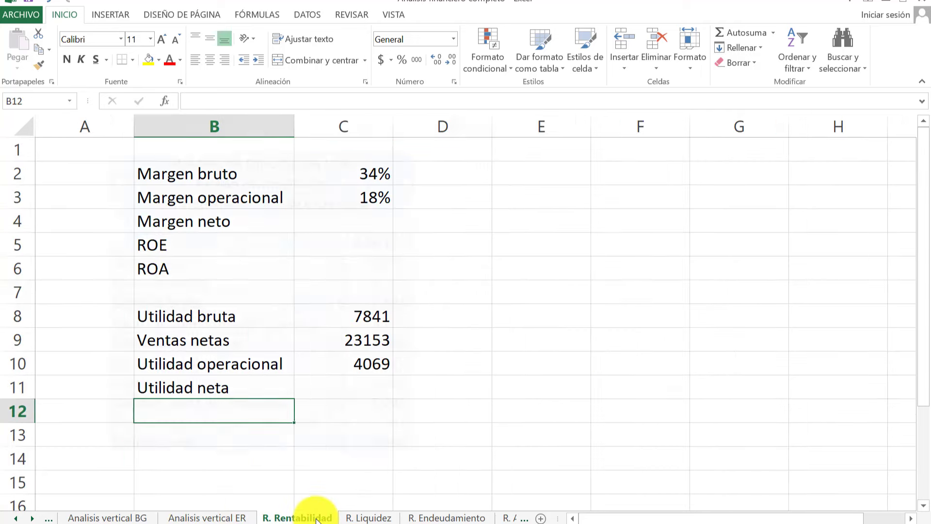
{"action": "left_click", "coordinate": [381, 392]}
{"action": "type", "text": "49"}
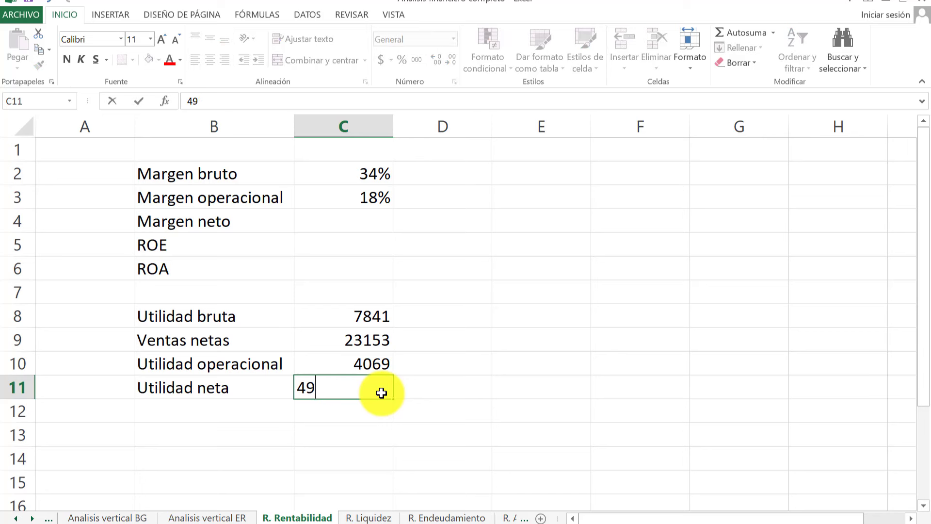
{"action": "type", "text": "54"}
{"action": "key", "text": "Return"}
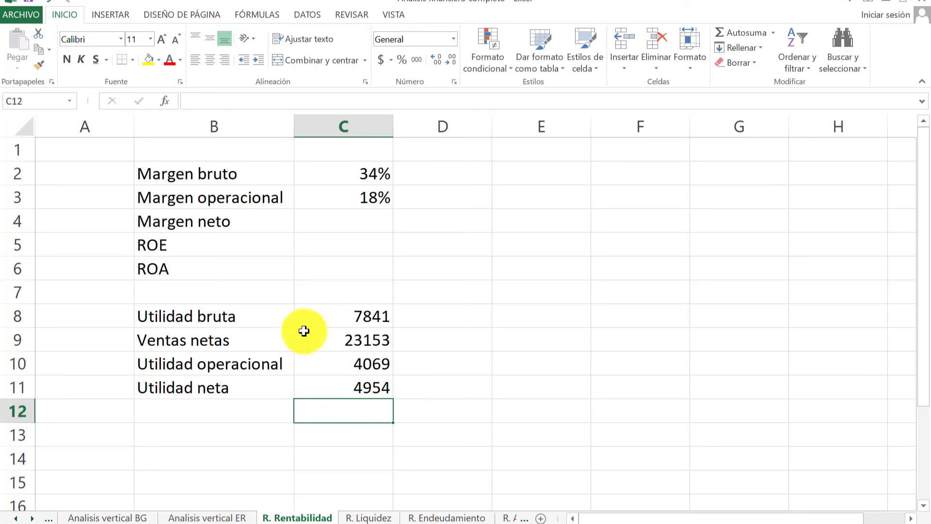
{"action": "left_click", "coordinate": [367, 223]}
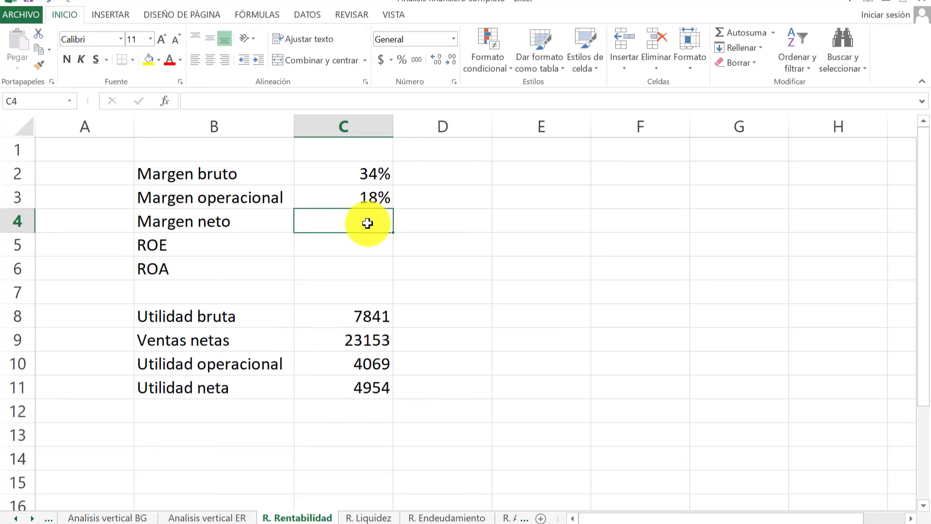
Step: Enter the formula =C11/C9 in C4 for Margen neto
{"action": "type", "text": "="}
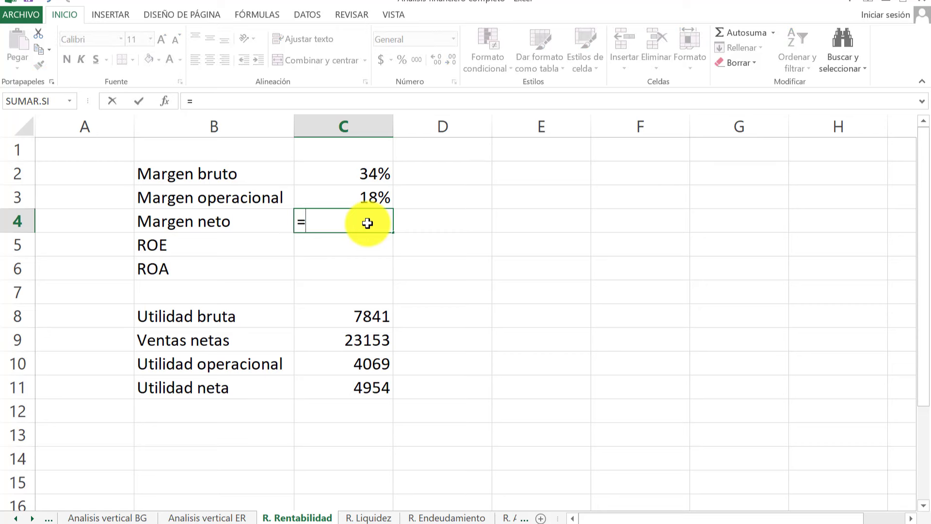
{"action": "left_click", "coordinate": [354, 392]}
{"action": "type", "text": "/"}
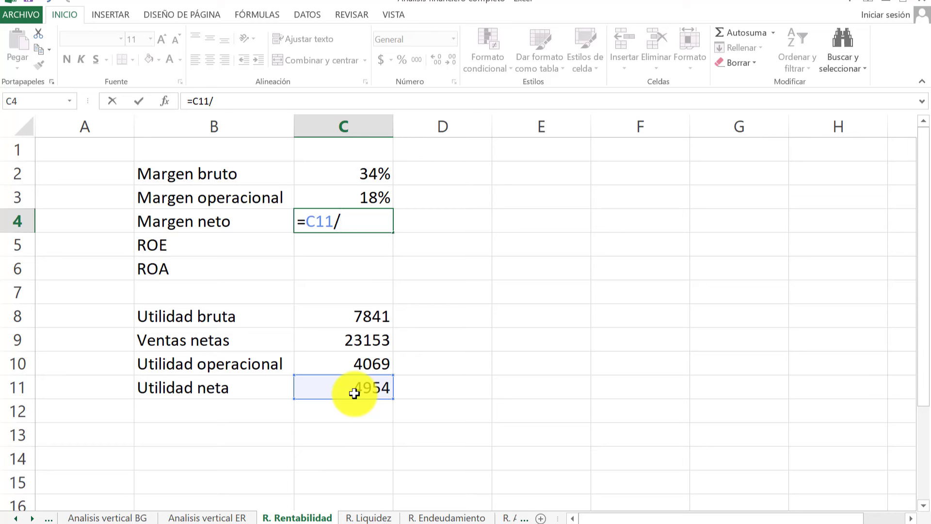
{"action": "left_click", "coordinate": [374, 345]}
{"action": "key", "text": "Return"}
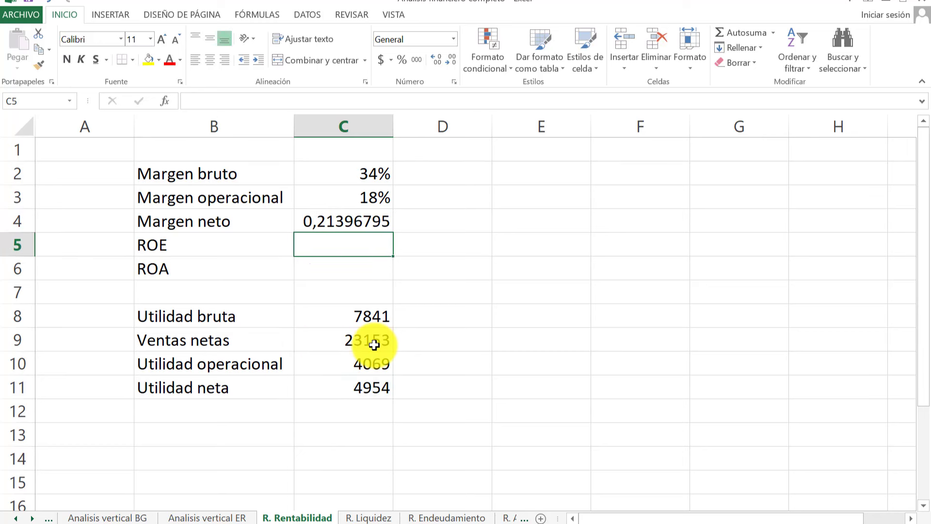
Step: Reduce C4's decimals and apply percentage format so it shows 21%
{"action": "left_click", "coordinate": [362, 219]}
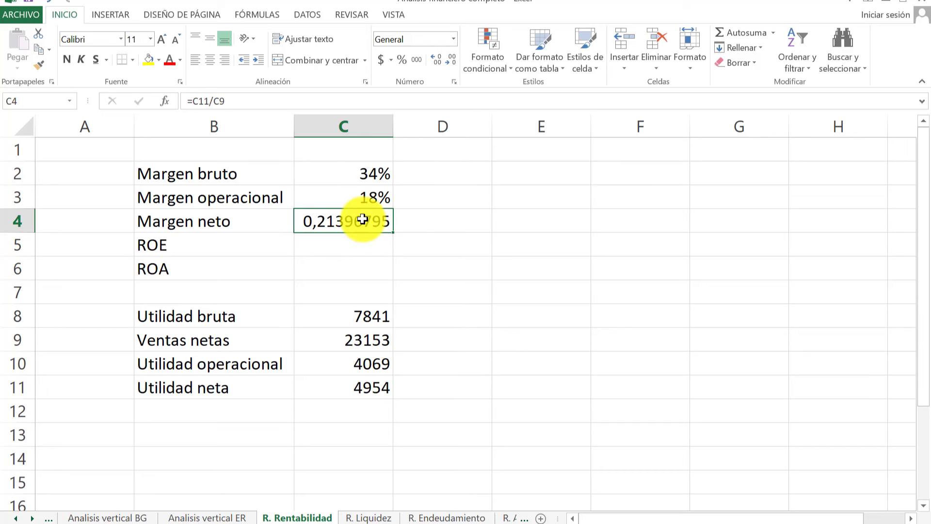
{"action": "left_click", "coordinate": [455, 59]}
{"action": "left_click", "coordinate": [456, 60]}
{"action": "left_click", "coordinate": [456, 59]}
{"action": "left_click", "coordinate": [456, 59]}
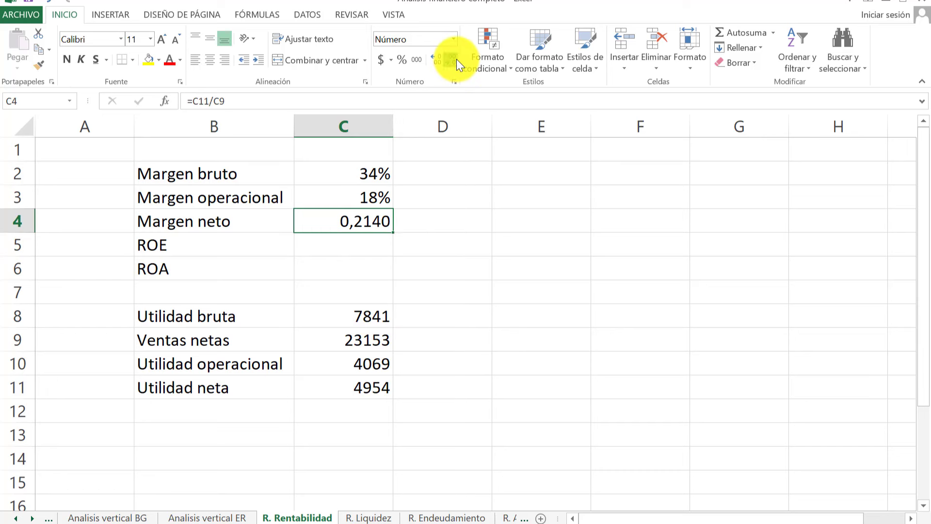
{"action": "left_click", "coordinate": [456, 59]}
{"action": "left_click", "coordinate": [456, 60]}
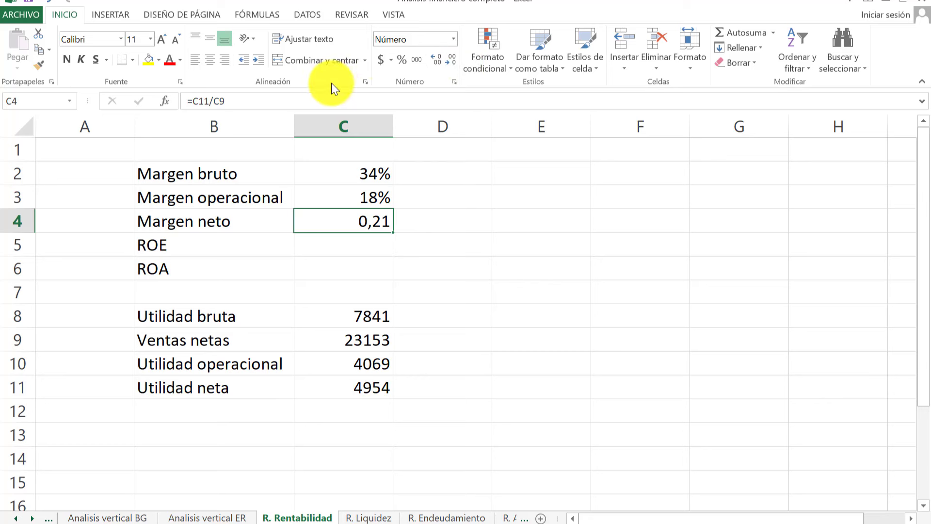
{"action": "left_click", "coordinate": [397, 58]}
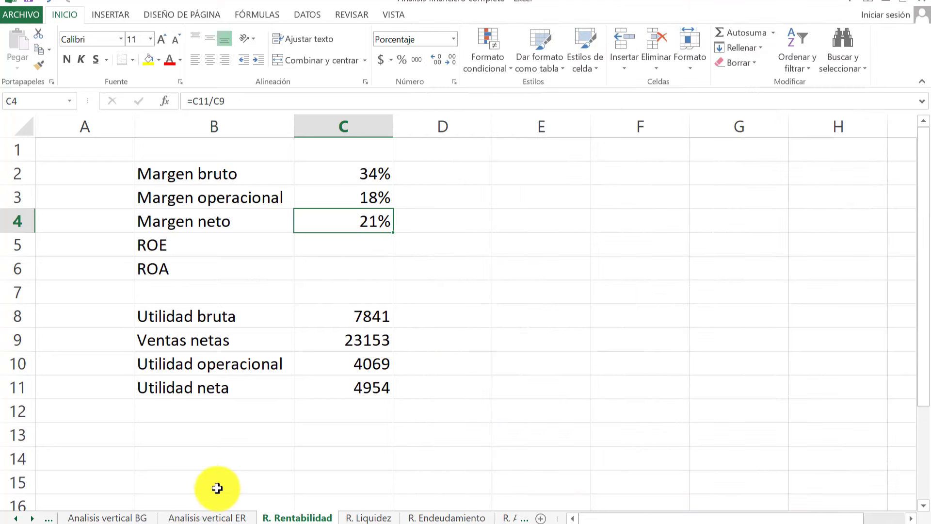
Step: Look through the Analisis vertical BG balance sheet to find the Patrimonio neto totals, where total assets read 19.587
{"action": "left_click", "coordinate": [108, 519]}
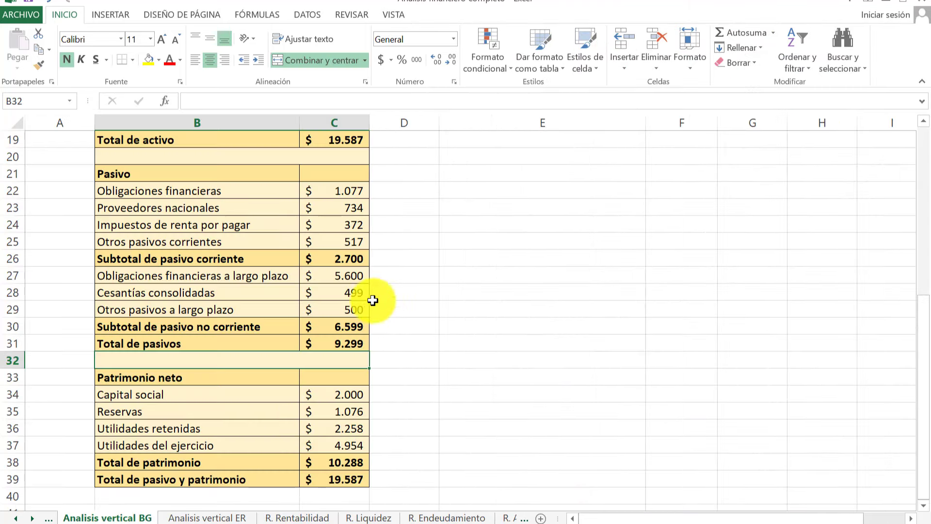
{"action": "scroll", "coordinate": [339, 242], "scroll_direction": "up", "scroll_amount": 2}
{"action": "scroll", "coordinate": [310, 203], "scroll_direction": "up", "scroll_amount": 4}
{"action": "scroll", "coordinate": [209, 187], "scroll_direction": "down", "scroll_amount": 1}
{"action": "scroll", "coordinate": [235, 183], "scroll_direction": "down", "scroll_amount": 2}
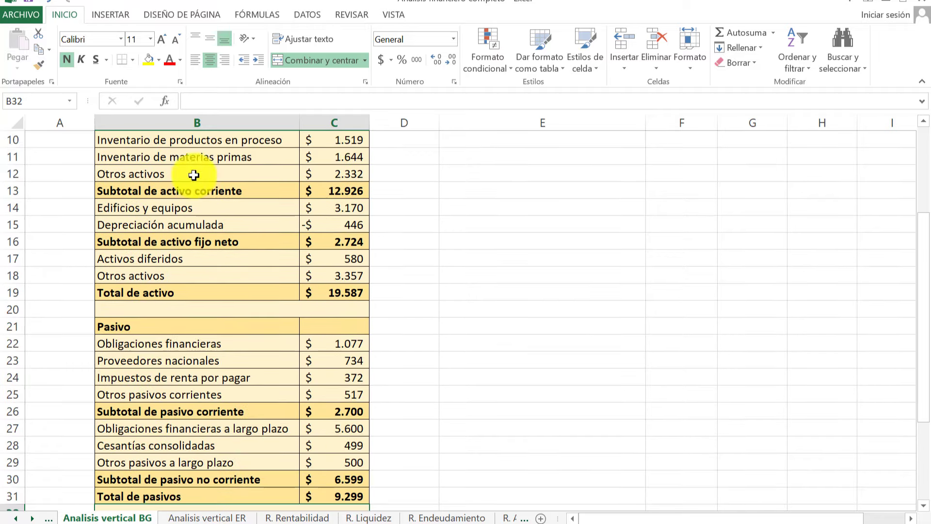
{"action": "scroll", "coordinate": [269, 212], "scroll_direction": "up", "scroll_amount": 2}
{"action": "scroll", "coordinate": [194, 184], "scroll_direction": "up", "scroll_amount": 1}
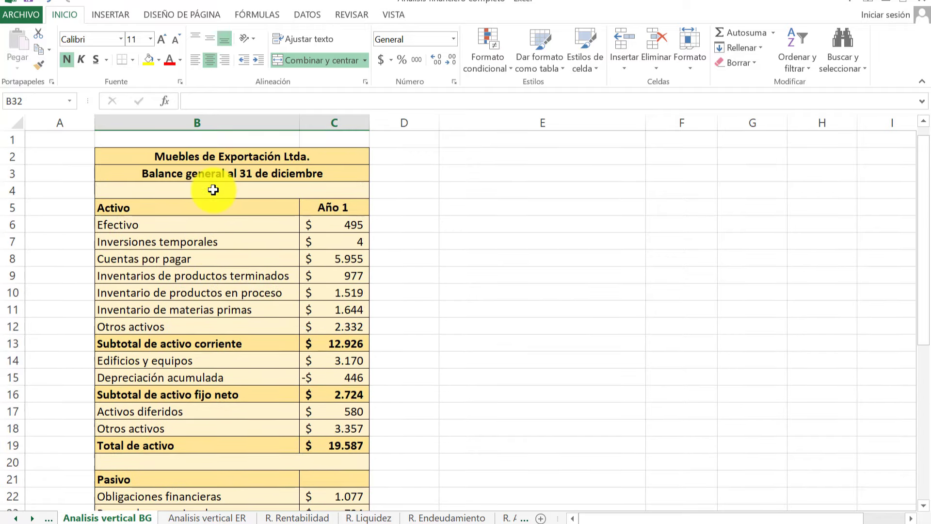
{"action": "scroll", "coordinate": [339, 262], "scroll_direction": "down", "scroll_amount": 4}
{"action": "scroll", "coordinate": [340, 276], "scroll_direction": "up", "scroll_amount": 2}
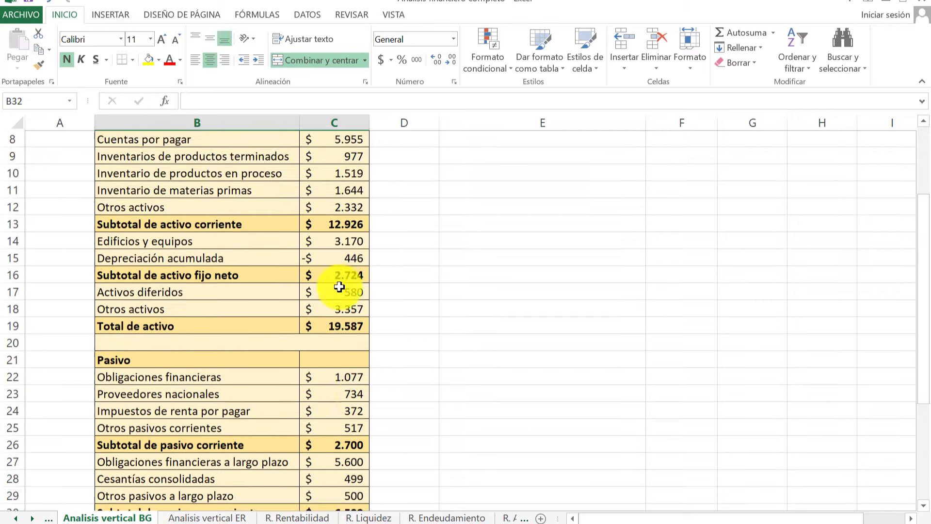
{"action": "scroll", "coordinate": [354, 340], "scroll_direction": "down", "scroll_amount": 1}
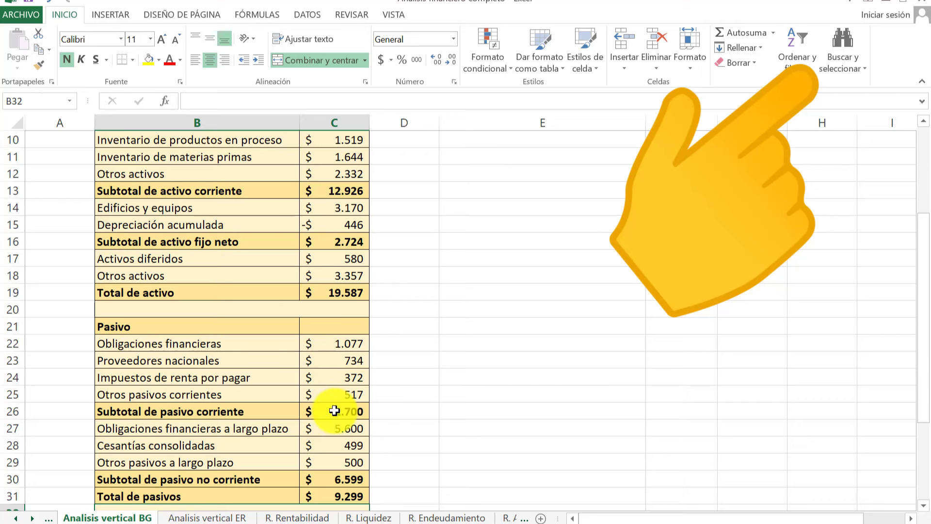
{"action": "scroll", "coordinate": [308, 443], "scroll_direction": "up", "scroll_amount": 2}
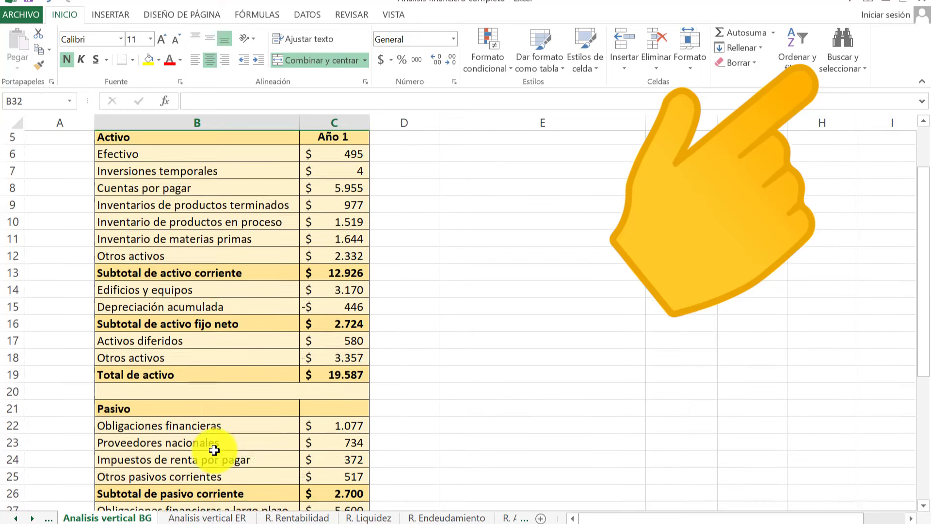
{"action": "scroll", "coordinate": [256, 474], "scroll_direction": "up", "scroll_amount": 1}
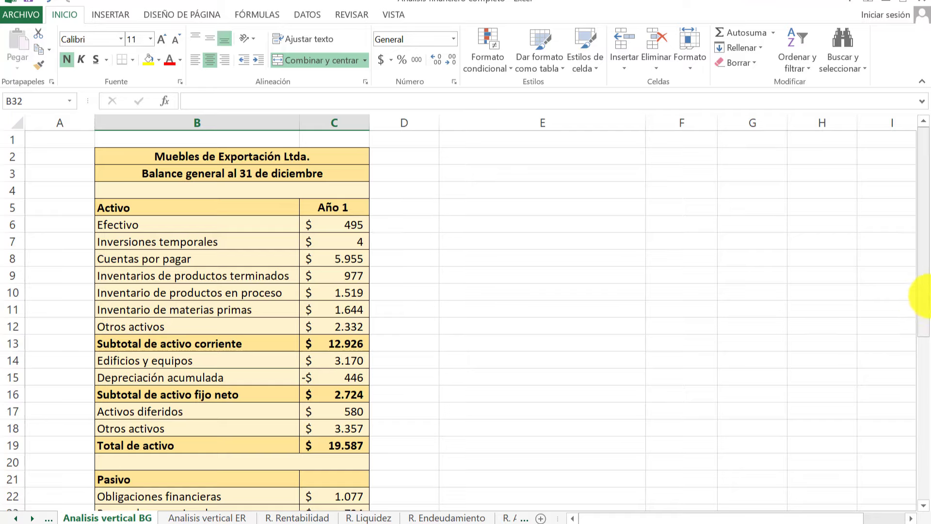
{"action": "left_click_drag", "start_coordinate": [924, 274], "coordinate": [924, 477]}
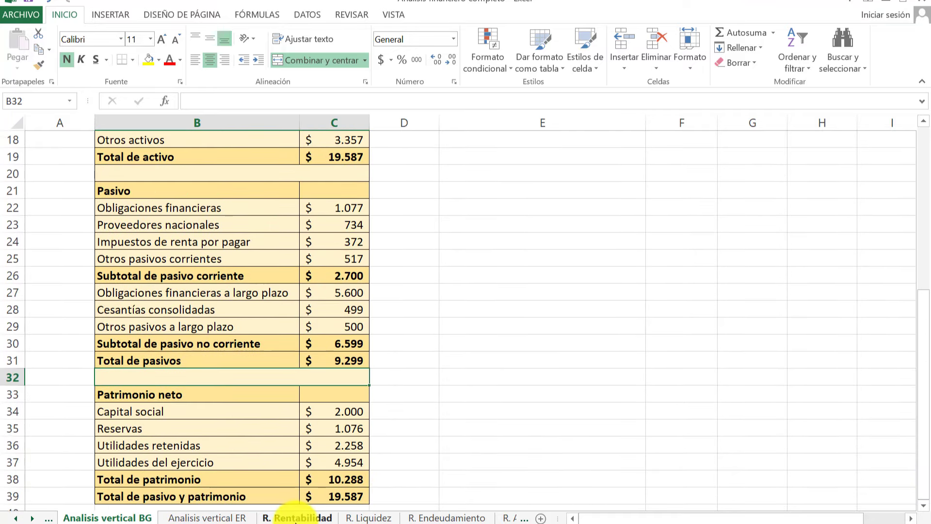
Step: On R. Rentabilidad, add a Patrimonio row with value 10288 in row 12
{"action": "left_click", "coordinate": [297, 518]}
{"action": "left_click", "coordinate": [194, 412]}
{"action": "type", "text": "P"}
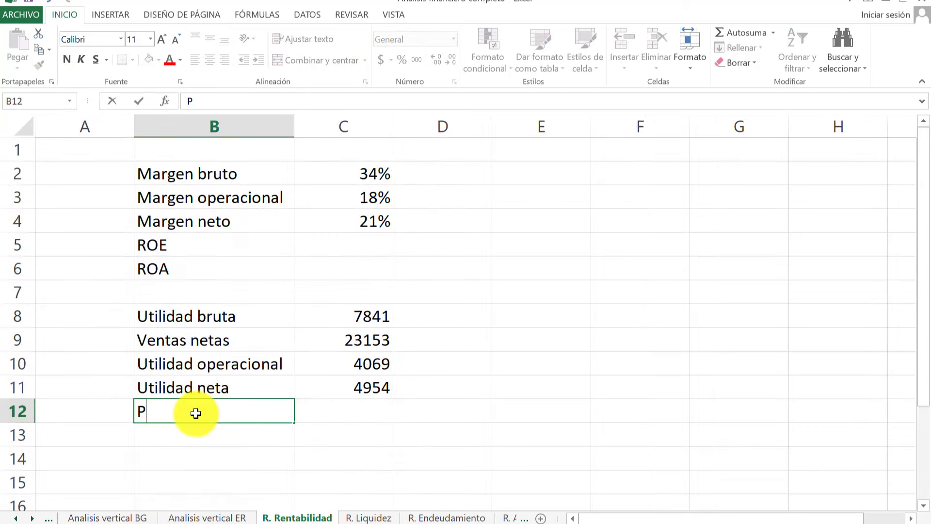
{"action": "type", "text": "atrimonio"}
{"action": "key", "text": "Return"}
{"action": "left_click", "coordinate": [308, 407]}
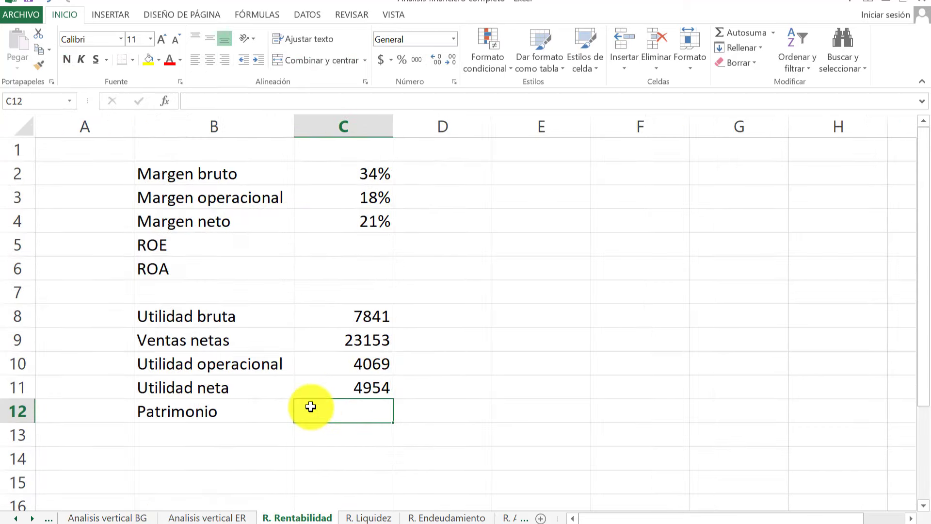
{"action": "type", "text": "1022"}
{"action": "key", "text": "BackSpace"}
{"action": "type", "text": "88"}
{"action": "key", "text": "Return"}
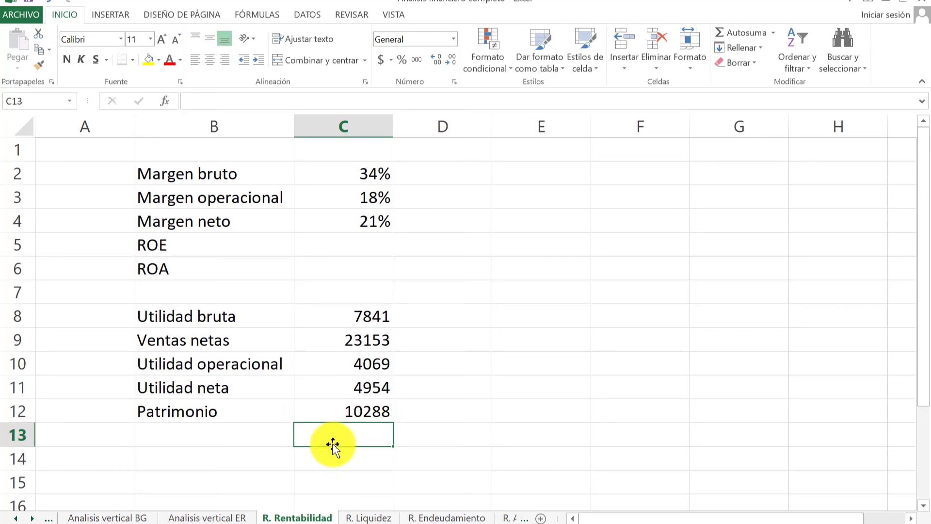
Step: Enter the ROE formula =C11/C12 in C5
{"action": "left_click", "coordinate": [345, 240]}
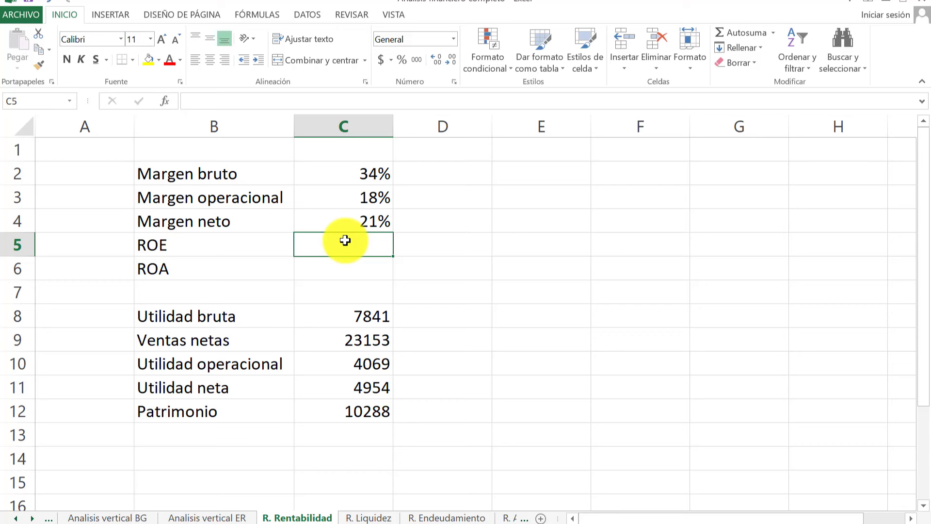
{"action": "type", "text": "="}
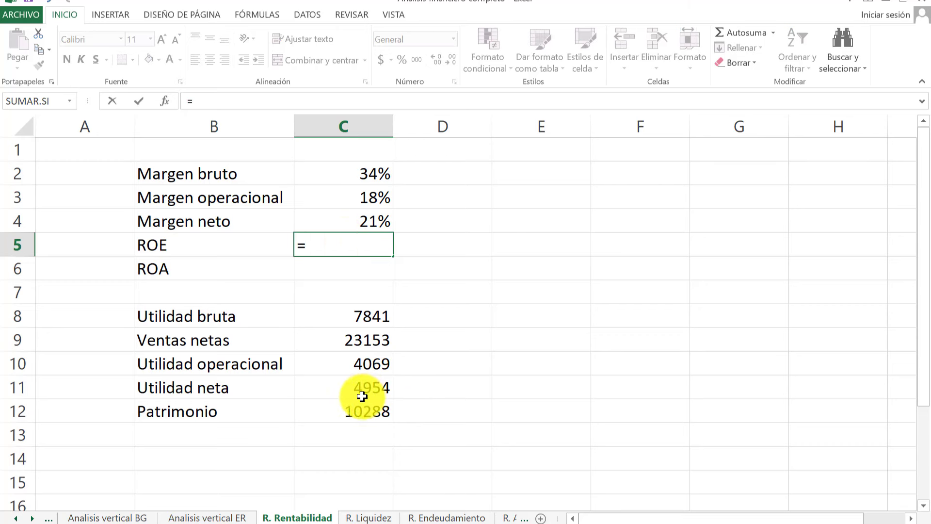
{"action": "left_click", "coordinate": [338, 389]}
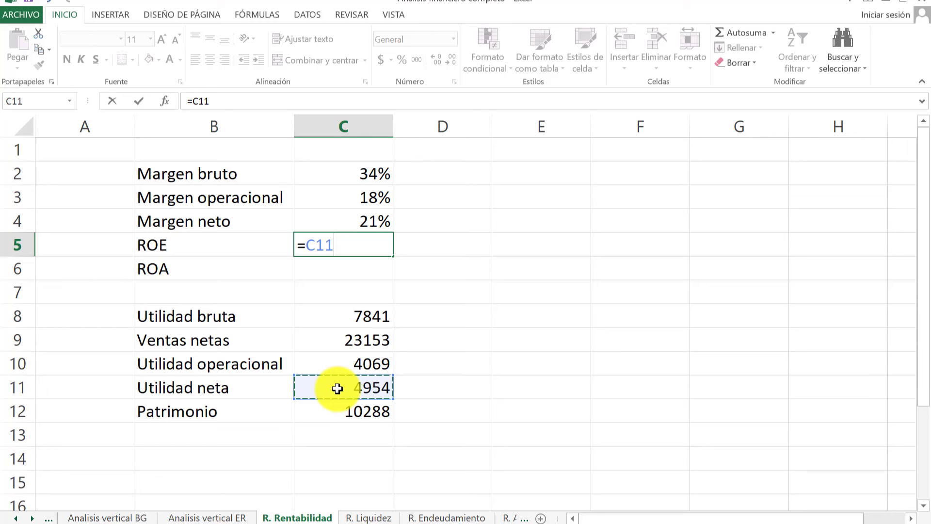
{"action": "type", "text": "/"}
{"action": "left_click", "coordinate": [358, 418]}
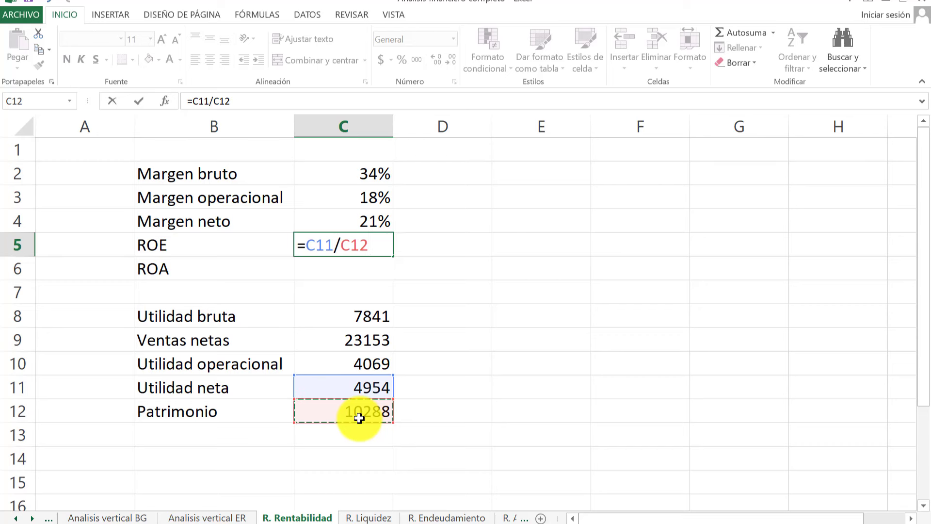
{"action": "key", "text": "Return"}
Step: Format the ROE result as a percentage with no decimals, showing 48%
{"action": "left_click", "coordinate": [359, 245]}
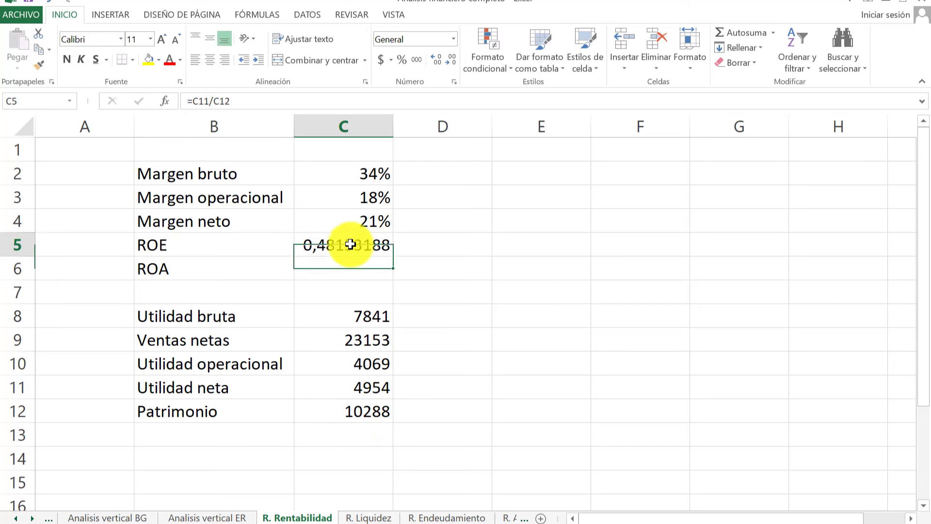
{"action": "left_click", "coordinate": [453, 61]}
{"action": "left_click", "coordinate": [453, 61]}
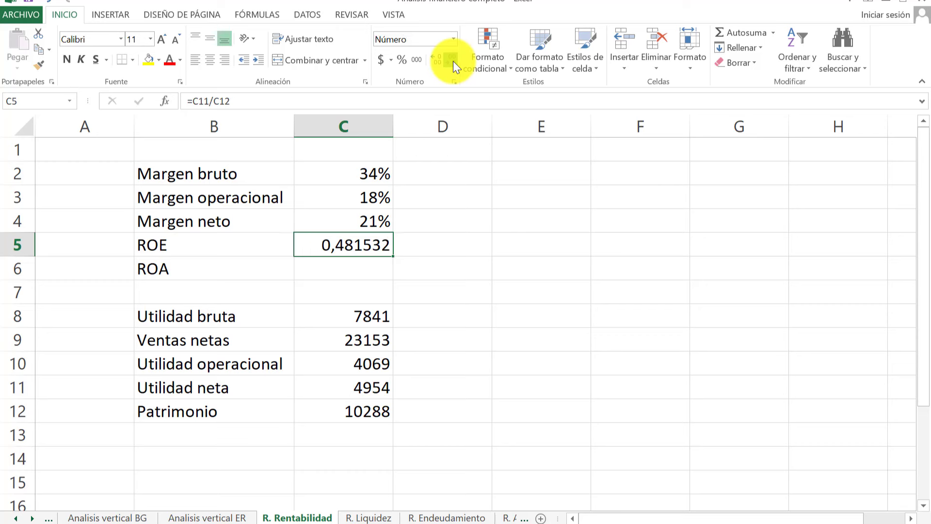
{"action": "left_click", "coordinate": [453, 62]}
{"action": "left_click", "coordinate": [453, 61]}
{"action": "left_click", "coordinate": [453, 62]}
{"action": "left_click", "coordinate": [453, 61]}
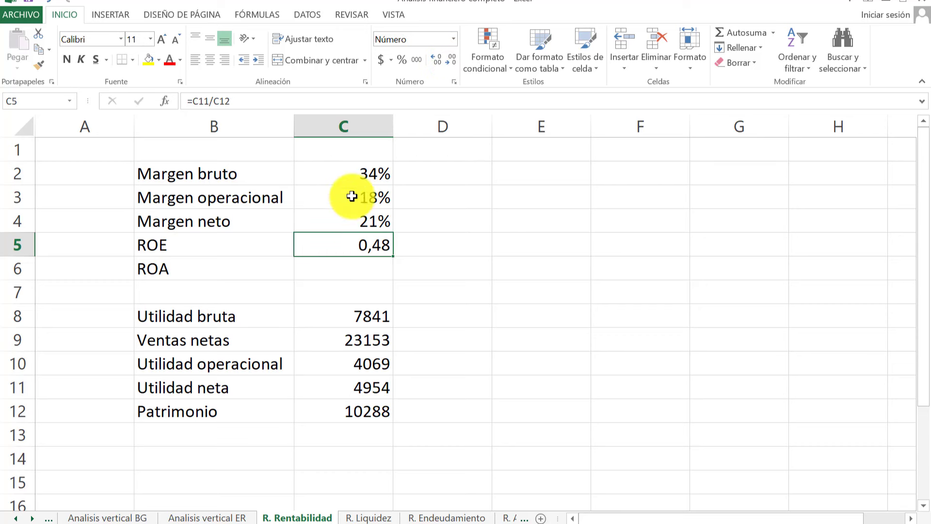
{"action": "left_click", "coordinate": [401, 61]}
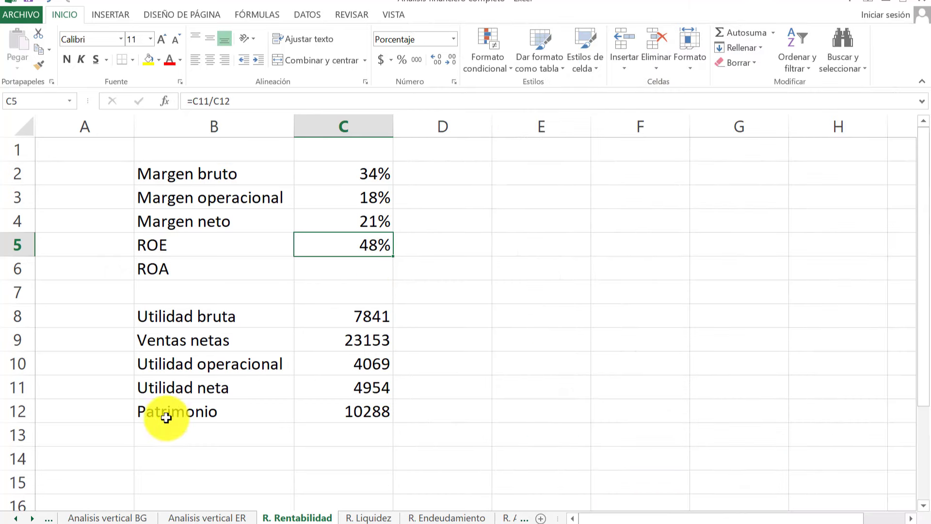
Step: Label B13 'Activo total bruto' and find Total de activo (19.587) on the Analisis vertical BG sheet
{"action": "left_click", "coordinate": [181, 432]}
{"action": "type", "text": "Acti"}
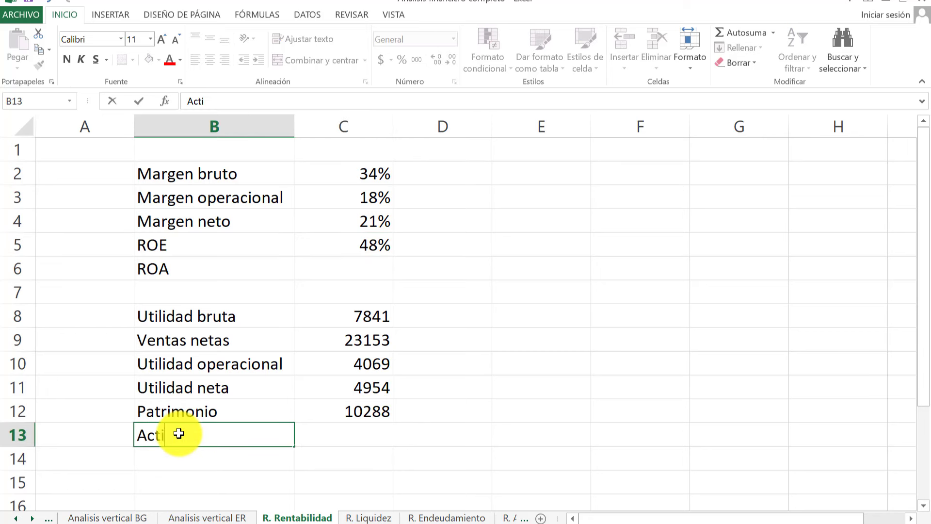
{"action": "type", "text": "vo"}
{"action": "type", "text": " total"}
{"action": "type", "text": " bruto"}
{"action": "left_click", "coordinate": [141, 518]}
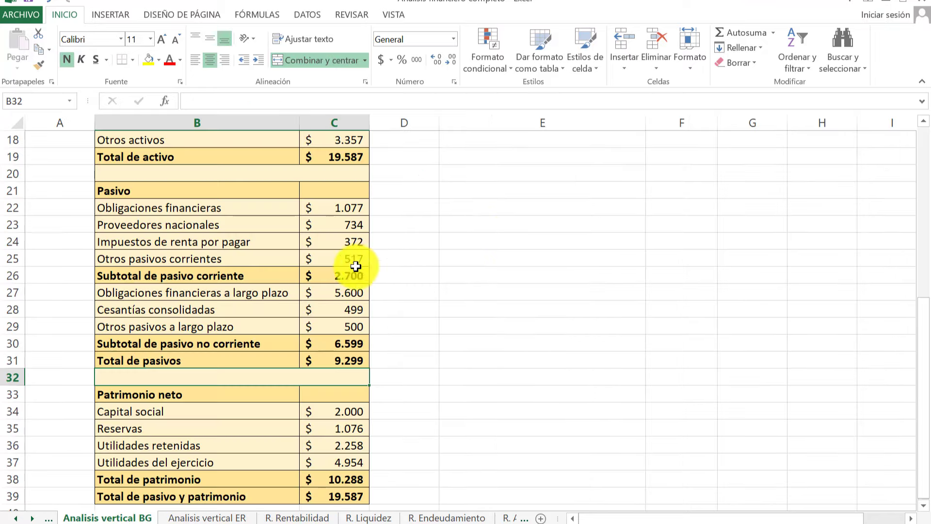
{"action": "scroll", "coordinate": [356, 266], "scroll_direction": "up", "scroll_amount": 3}
{"action": "scroll", "coordinate": [339, 281], "scroll_direction": "up", "scroll_amount": 1}
{"action": "scroll", "coordinate": [363, 272], "scroll_direction": "down", "scroll_amount": 3}
{"action": "scroll", "coordinate": [375, 259], "scroll_direction": "up", "scroll_amount": 1}
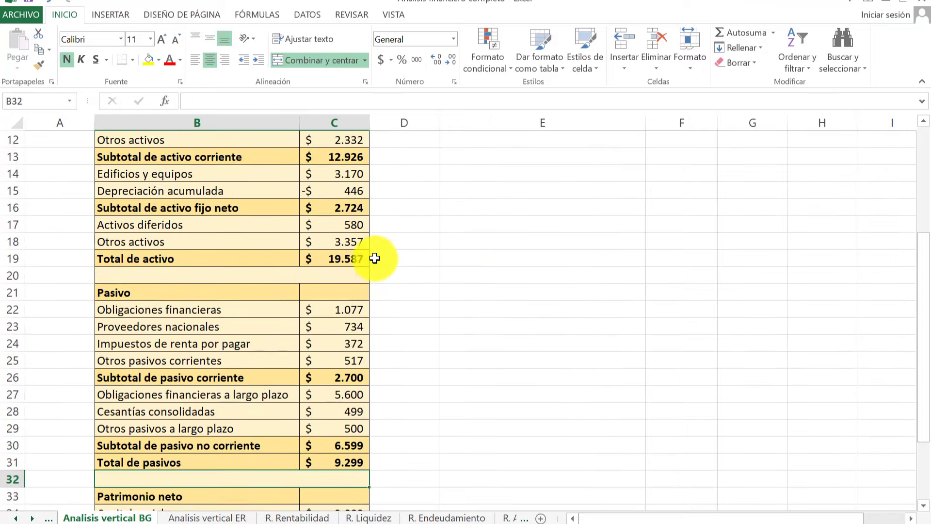
{"action": "scroll", "coordinate": [383, 233], "scroll_direction": "up", "scroll_amount": 3}
{"action": "scroll", "coordinate": [358, 235], "scroll_direction": "up", "scroll_amount": 1}
{"action": "scroll", "coordinate": [381, 347], "scroll_direction": "down", "scroll_amount": 1}
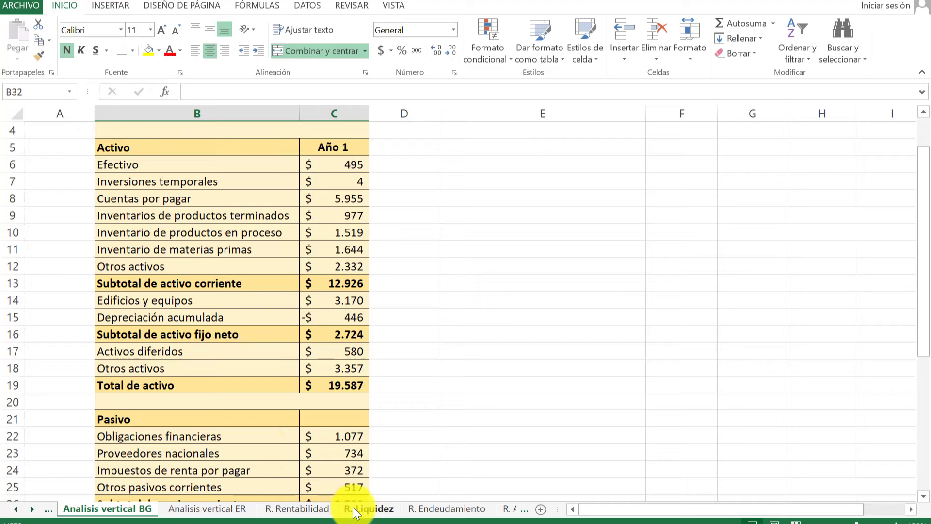
Step: Enter =19587+446 in C13 on R. Rentabilidad so Activo total bruto shows 20033
{"action": "left_click", "coordinate": [312, 509]}
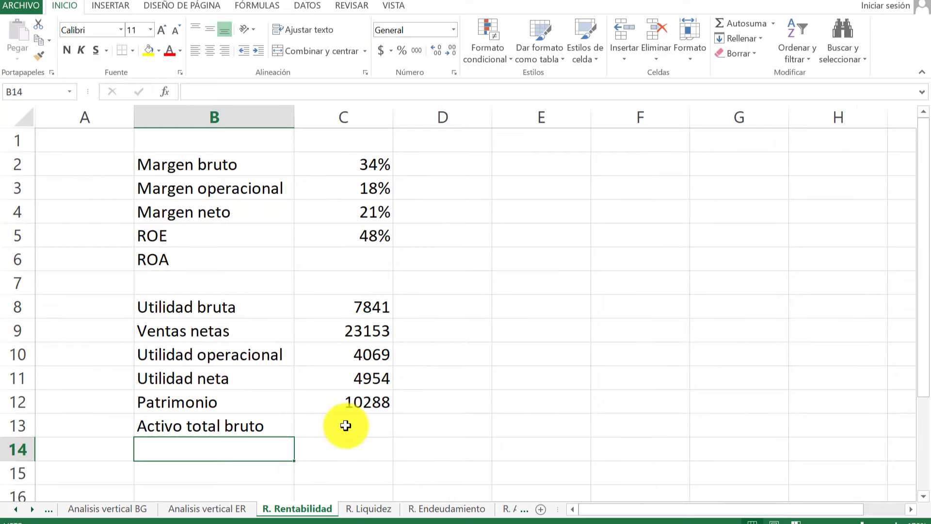
{"action": "left_click", "coordinate": [338, 431]}
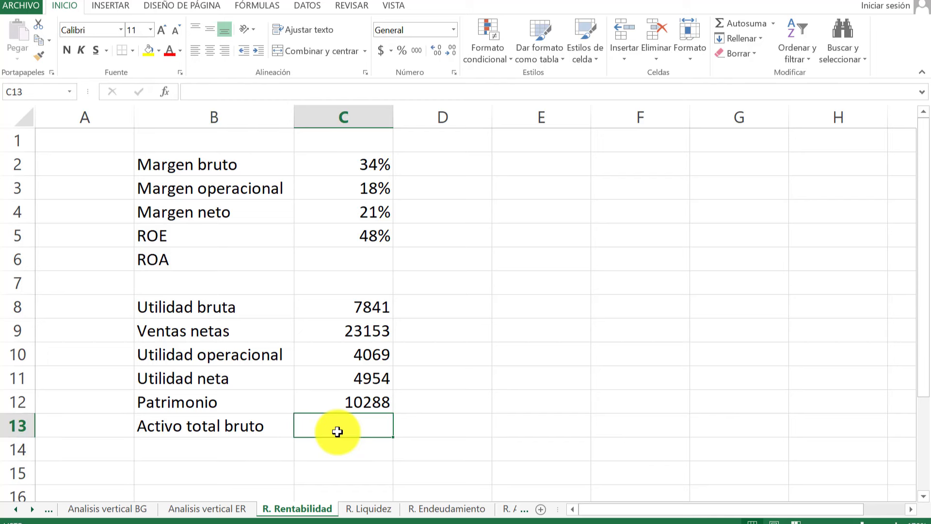
{"action": "type", "text": "="}
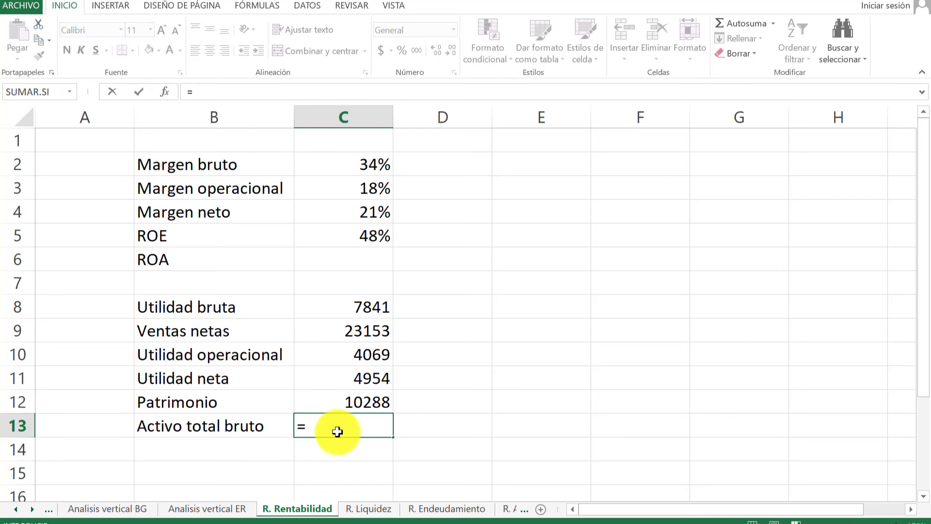
{"action": "type", "text": "19"}
{"action": "type", "text": "58"}
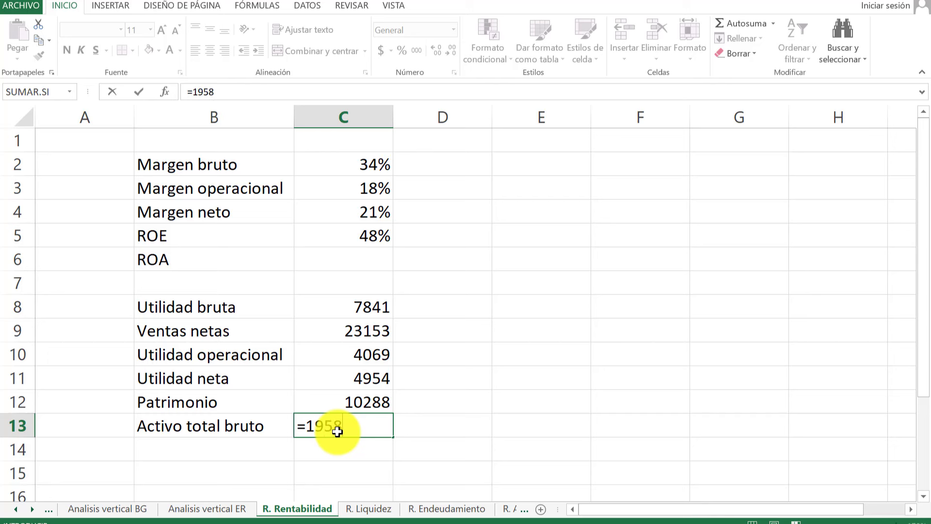
{"action": "type", "text": "7+"}
{"action": "type", "text": "44"}
{"action": "type", "text": "6"}
{"action": "key", "text": "Return"}
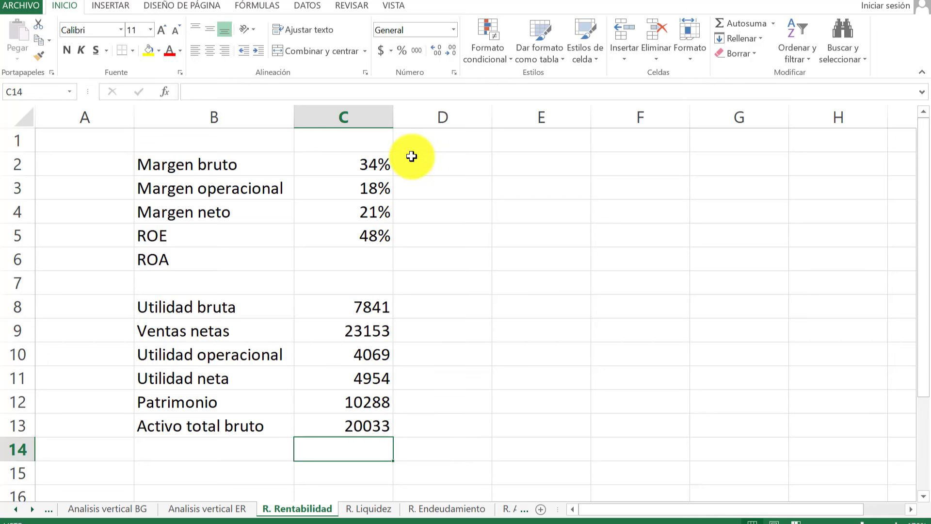
{"action": "key", "text": "Up"}
{"action": "left_click", "coordinate": [328, 261]}
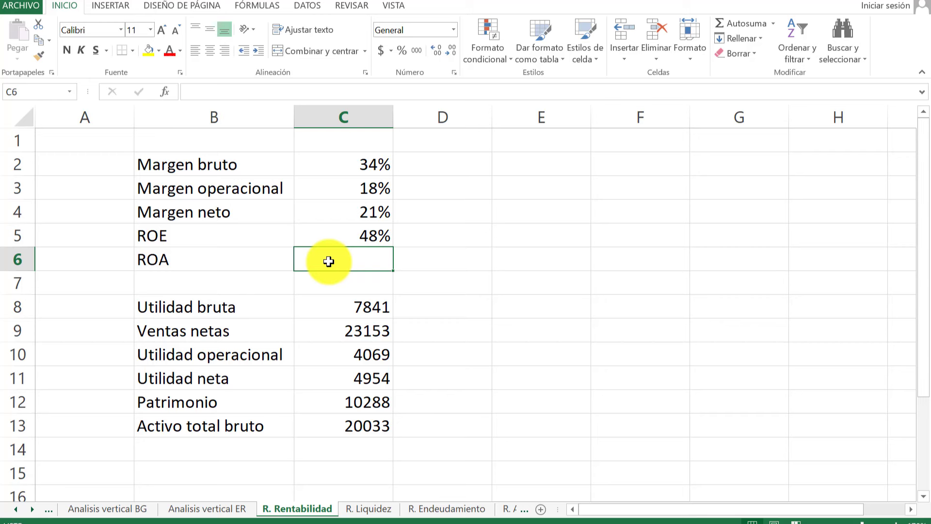
Step: Enter the ROA formula =C11/C13 in C6
{"action": "type", "text": "="}
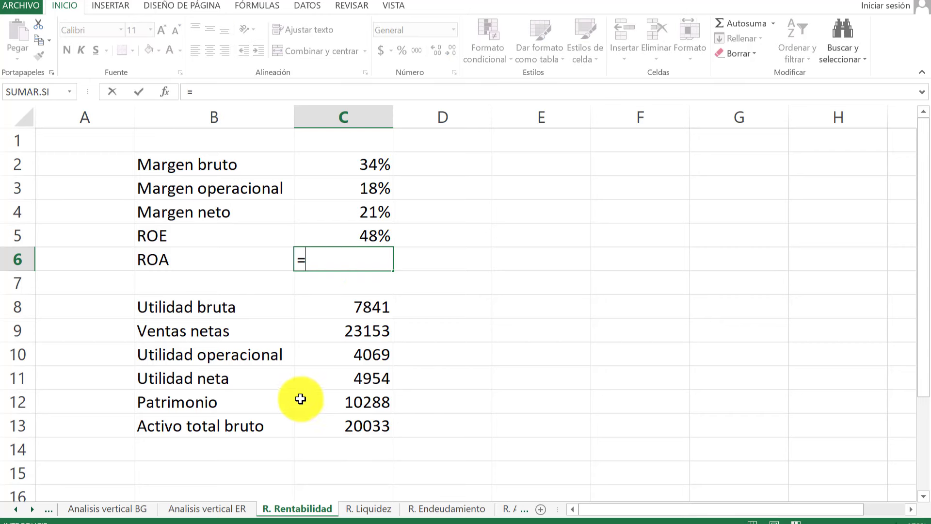
{"action": "left_click", "coordinate": [361, 378]}
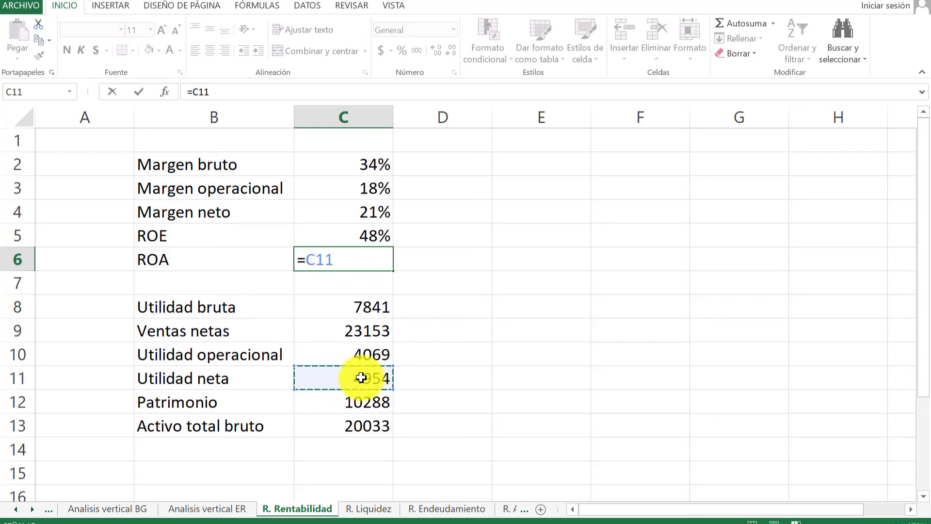
{"action": "type", "text": "/"}
{"action": "left_click", "coordinate": [373, 428]}
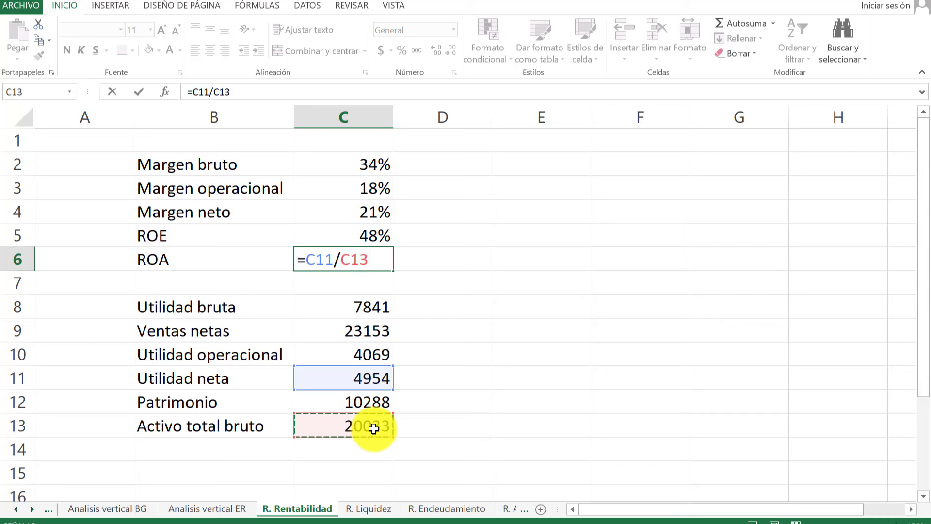
{"action": "key", "text": "Return"}
Step: Format the ROA result as a percentage with no decimals, showing 25%
{"action": "key", "text": "Up"}
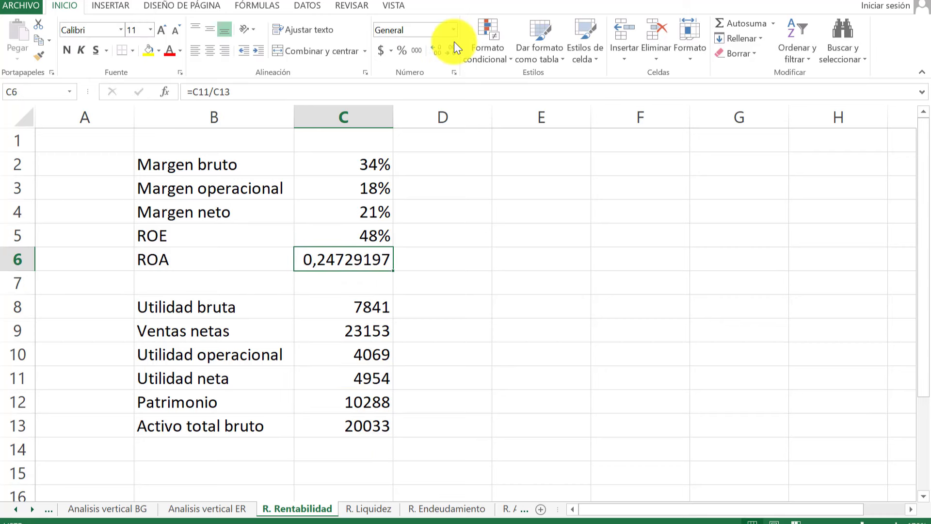
{"action": "left_click", "coordinate": [453, 48]}
{"action": "left_click", "coordinate": [453, 48]}
{"action": "left_click", "coordinate": [453, 49]}
{"action": "left_click", "coordinate": [452, 48]}
{"action": "left_click", "coordinate": [453, 49]}
{"action": "left_click", "coordinate": [453, 49]}
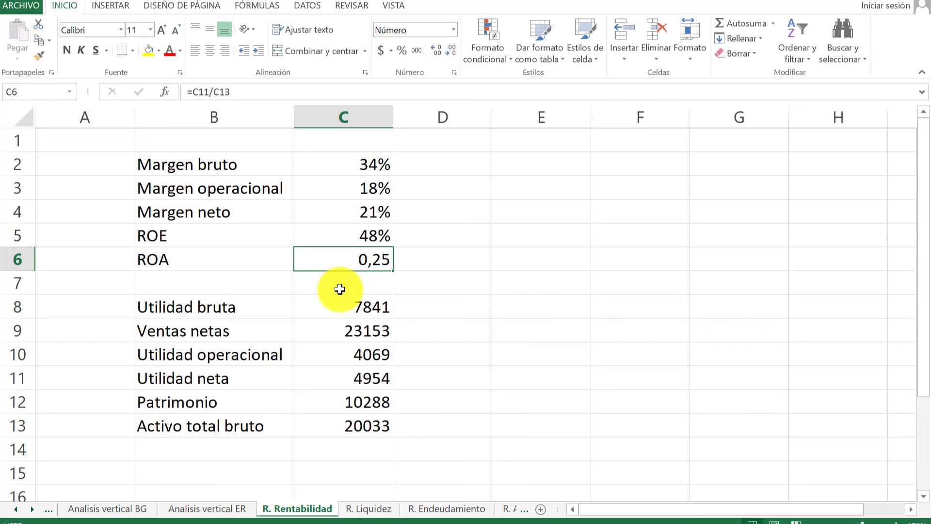
{"action": "left_click", "coordinate": [401, 49]}
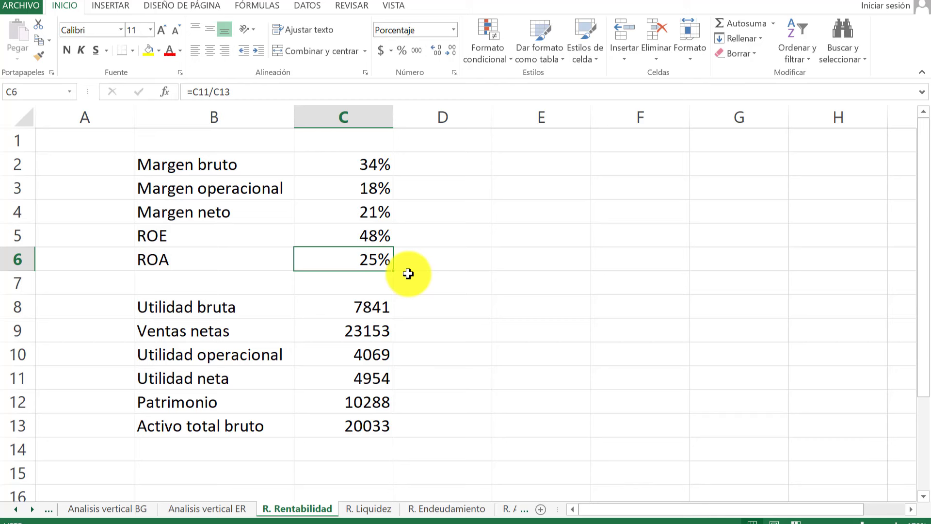
Step: Bold the labels in B2:B13 and give the ratio table B2:C6 green fill with all borders
{"action": "mouse_move", "coordinate": [208, 163]}
{"action": "left_mouse_down"}
{"action": "mouse_move", "coordinate": [271, 183]}
{"action": "mouse_move", "coordinate": [216, 423]}
{"action": "left_mouse_up"}
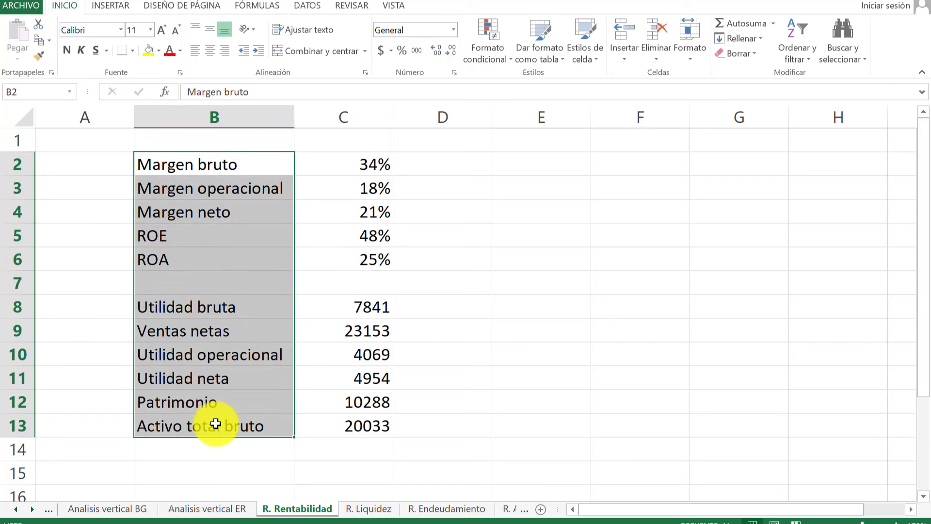
{"action": "left_click", "coordinate": [66, 51]}
{"action": "left_click", "coordinate": [499, 355]}
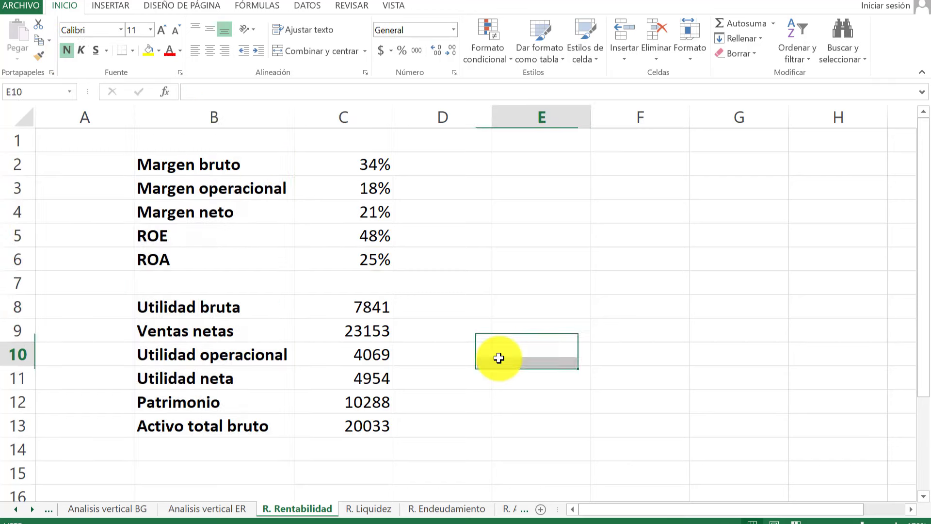
{"action": "left_click_drag", "start_coordinate": [210, 173], "coordinate": [344, 260]}
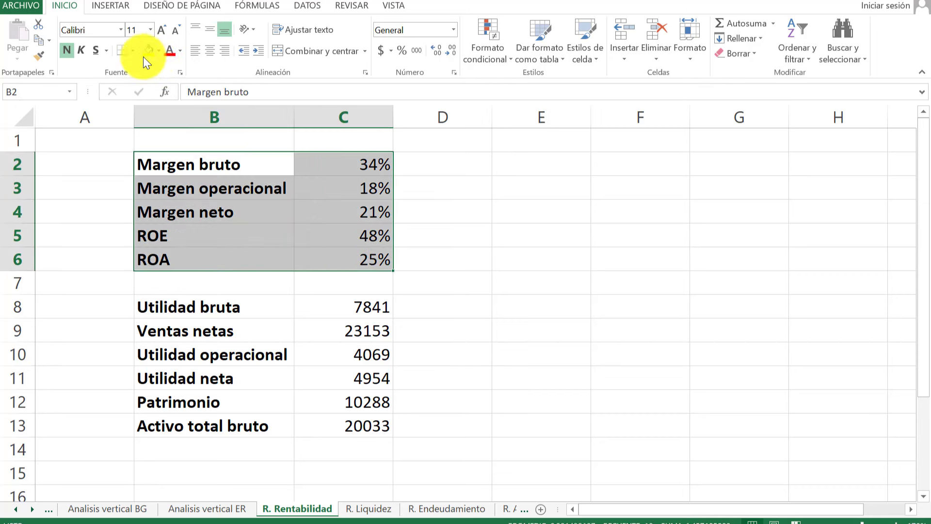
{"action": "left_click", "coordinate": [158, 51]}
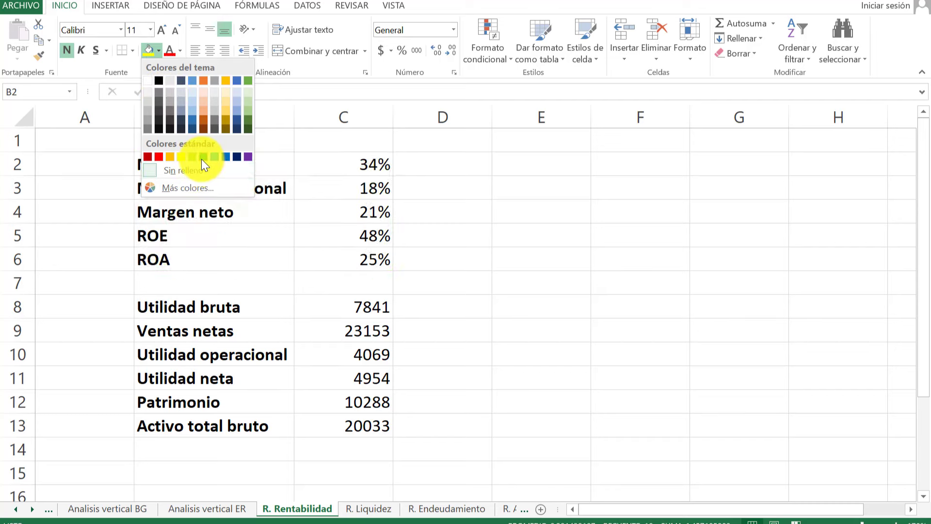
{"action": "left_click", "coordinate": [249, 104]}
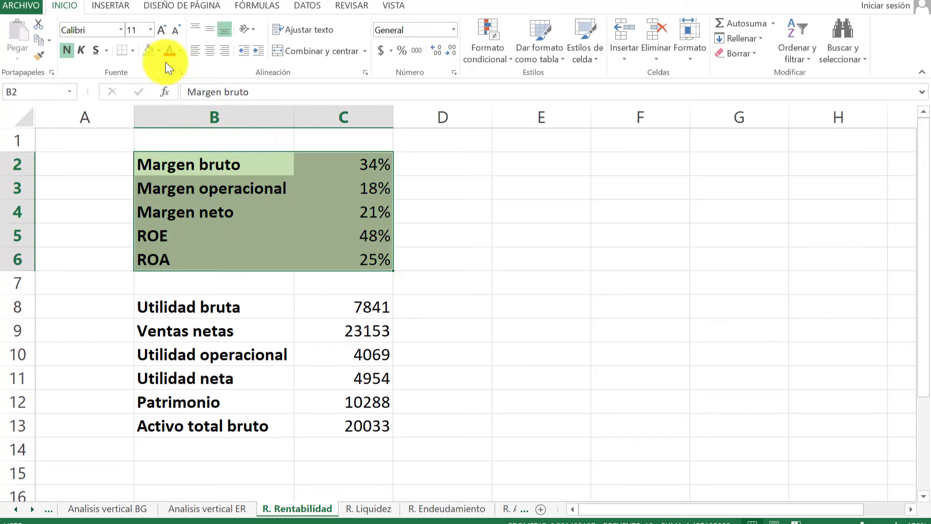
{"action": "left_click", "coordinate": [134, 50]}
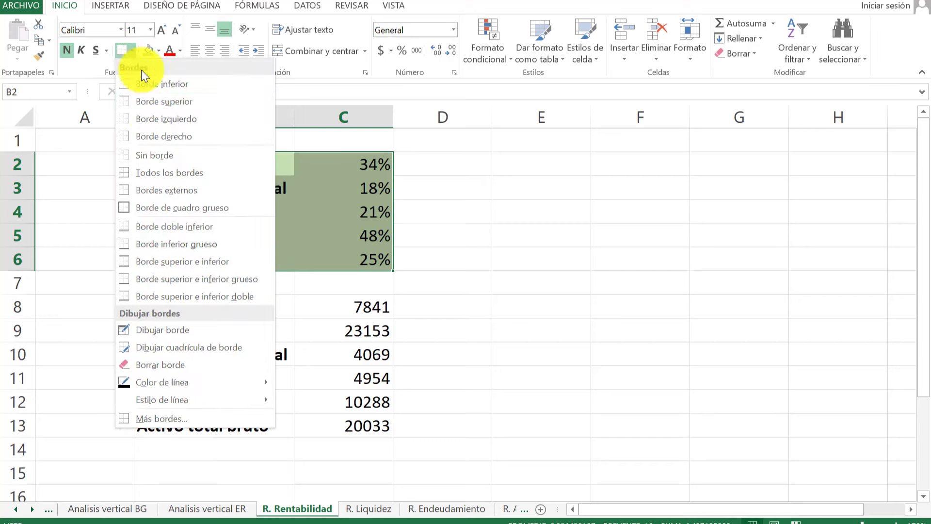
{"action": "left_click", "coordinate": [156, 173]}
Step: Shade the ratio percentages C2:C6 a lighter green
{"action": "left_click_drag", "start_coordinate": [370, 165], "coordinate": [354, 260]}
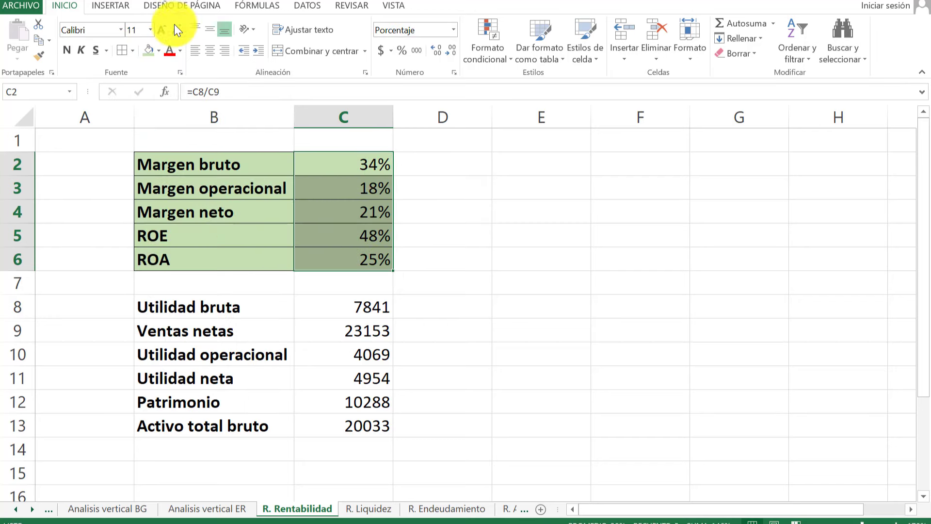
{"action": "left_click", "coordinate": [158, 51]}
{"action": "left_click", "coordinate": [246, 95]}
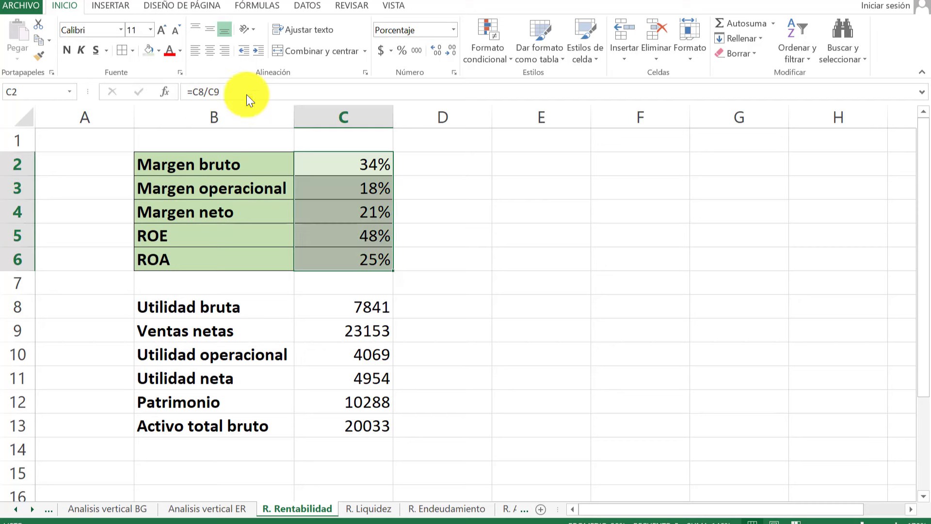
{"action": "left_click_drag", "start_coordinate": [185, 306], "coordinate": [380, 426]}
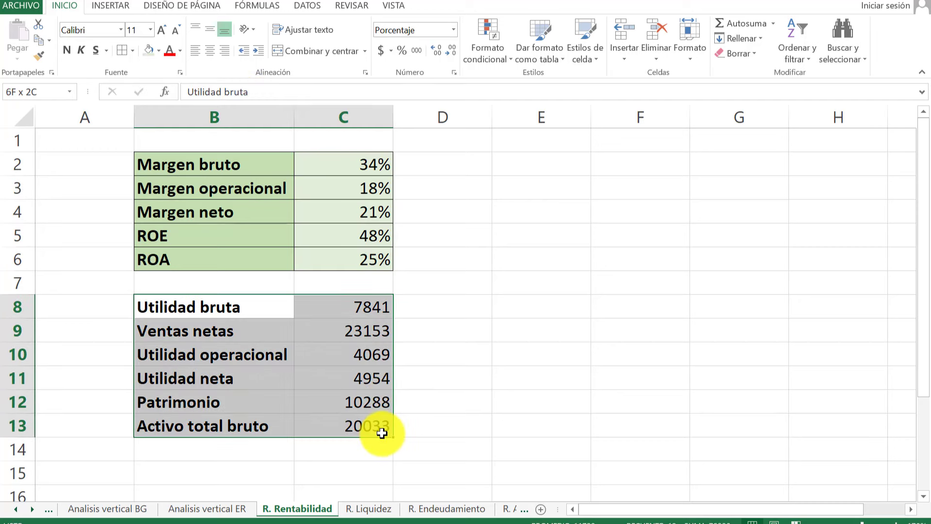
Step: Fill the input table B8:C13 grey and add borders to every cell
{"action": "left_click", "coordinate": [157, 54]}
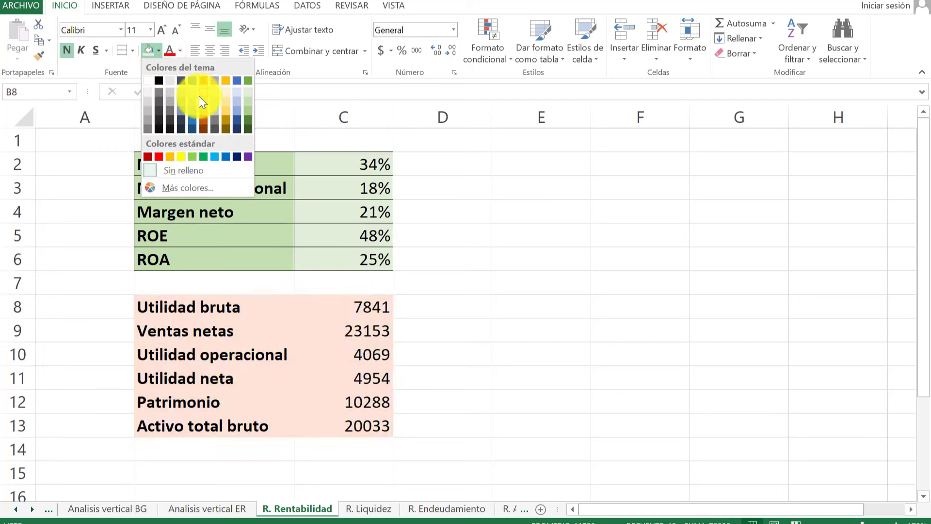
{"action": "left_click", "coordinate": [149, 101]}
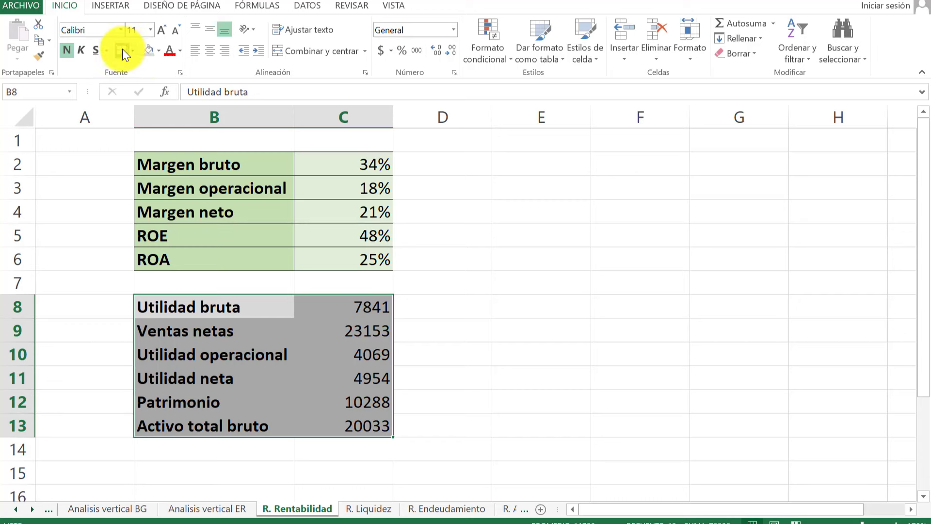
{"action": "left_click", "coordinate": [369, 354]}
Step: Shade the input values C8:C13 lighter grey in accounting format, $ 7.841 to $ 20.033
{"action": "left_click_drag", "start_coordinate": [354, 302], "coordinate": [358, 425]}
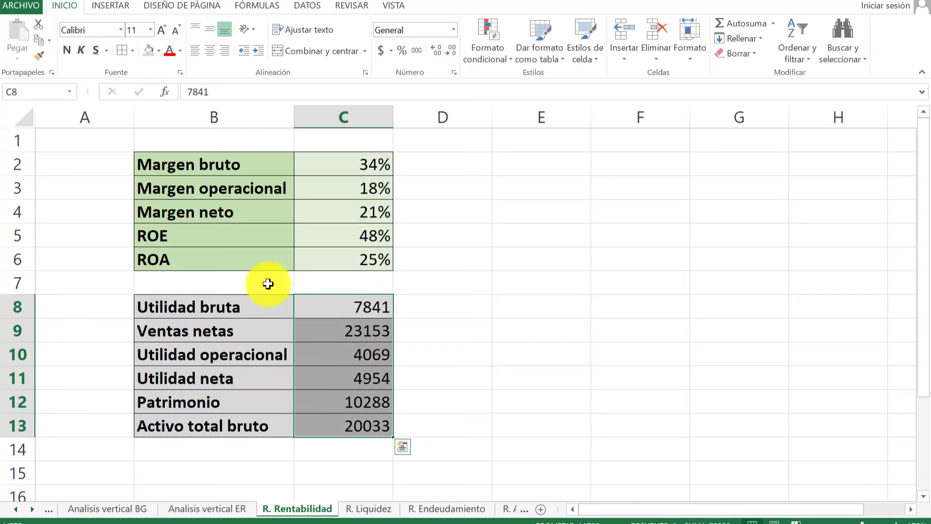
{"action": "left_click", "coordinate": [157, 50]}
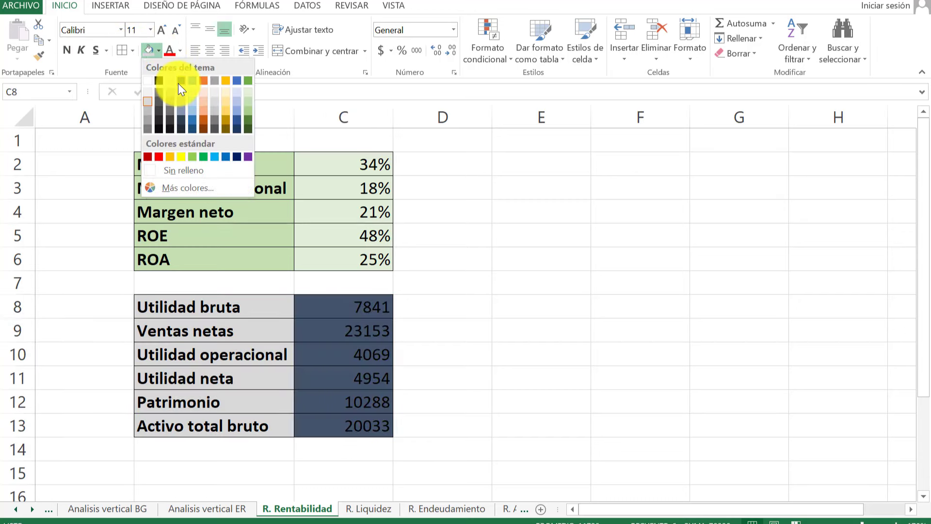
{"action": "left_click", "coordinate": [146, 95]}
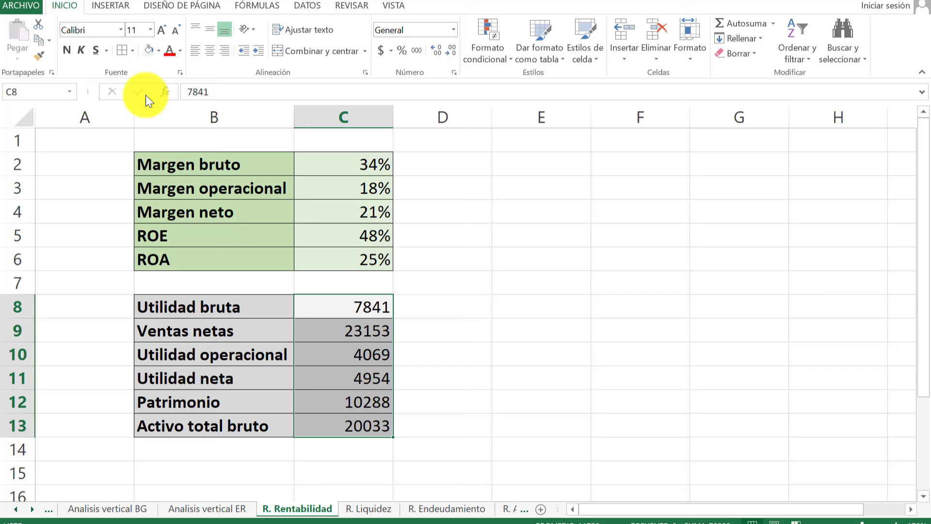
{"action": "left_click", "coordinate": [382, 47]}
{"action": "left_click", "coordinate": [483, 285]}
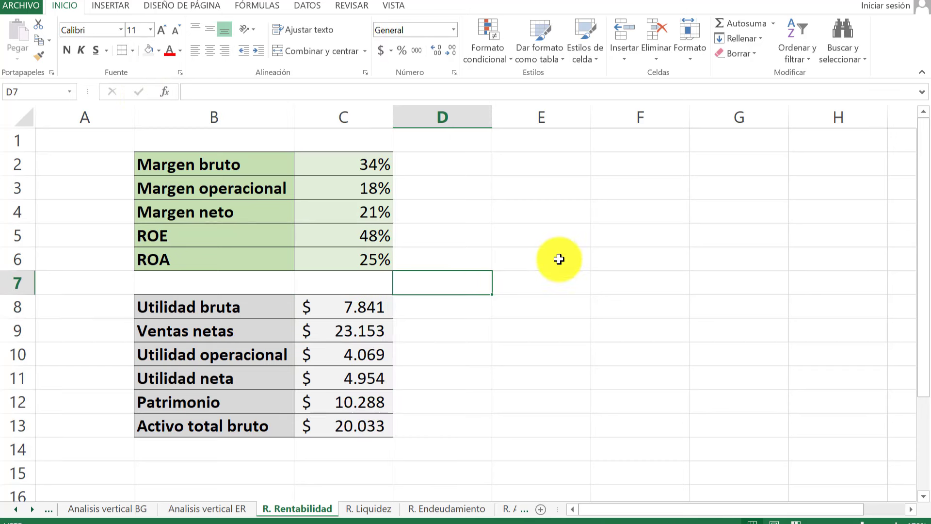
{"action": "left_click", "coordinate": [592, 387]}
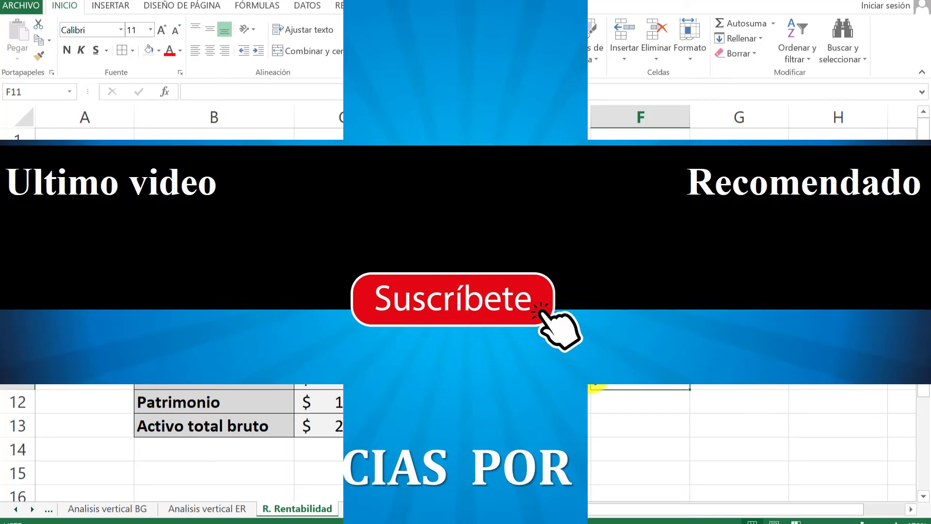